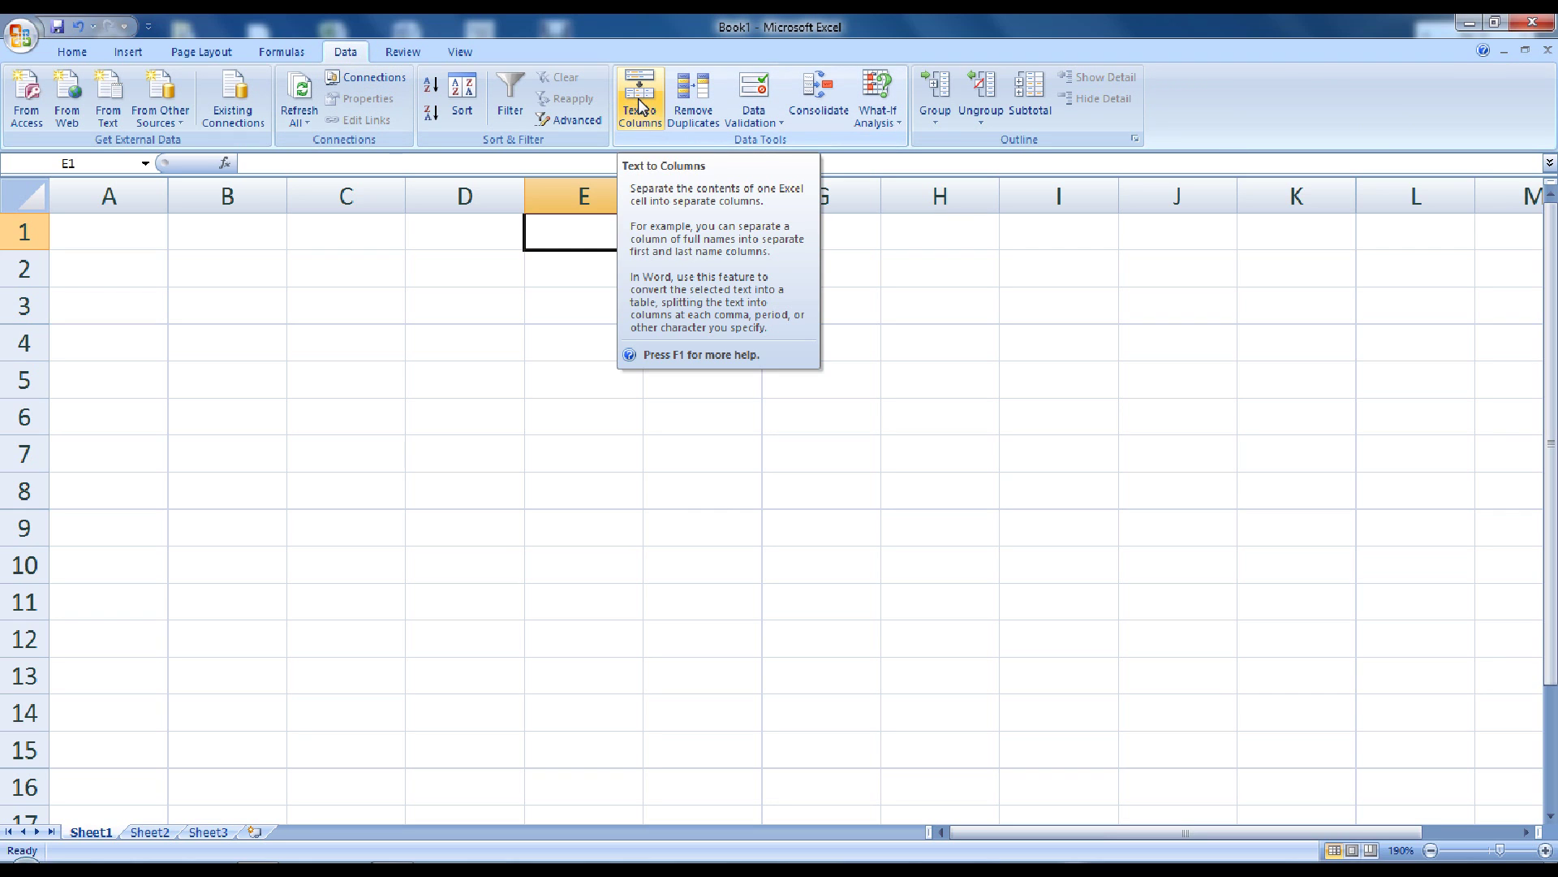
Step: Enter 'my name is' followed by a full name in B1, then reselect B1
left_click(246, 226)
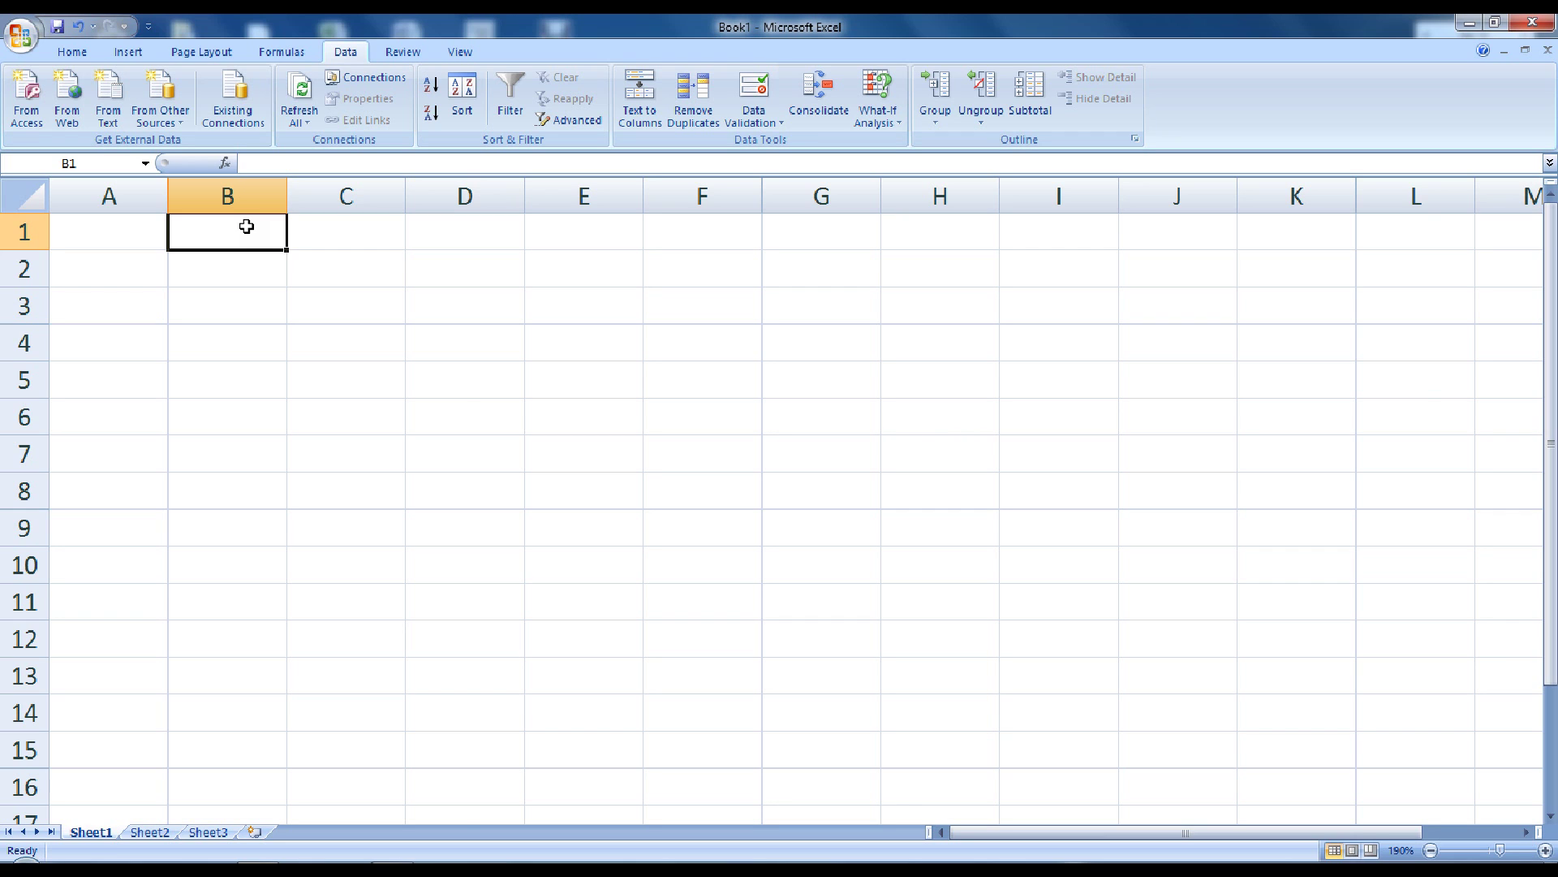
scroll(246, 227, "up", 5)
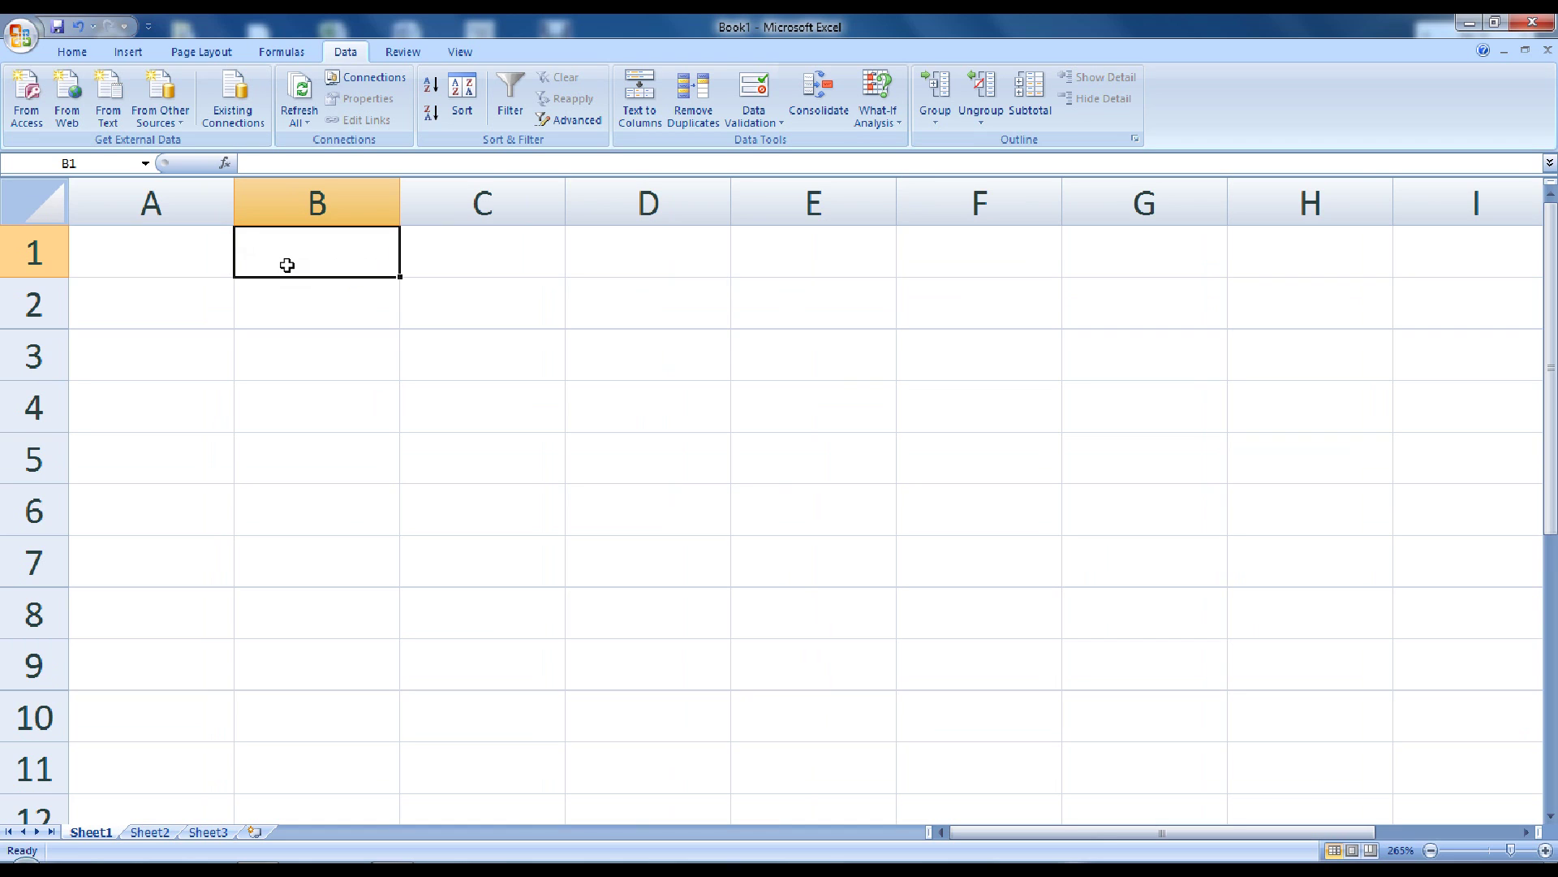
type("my")
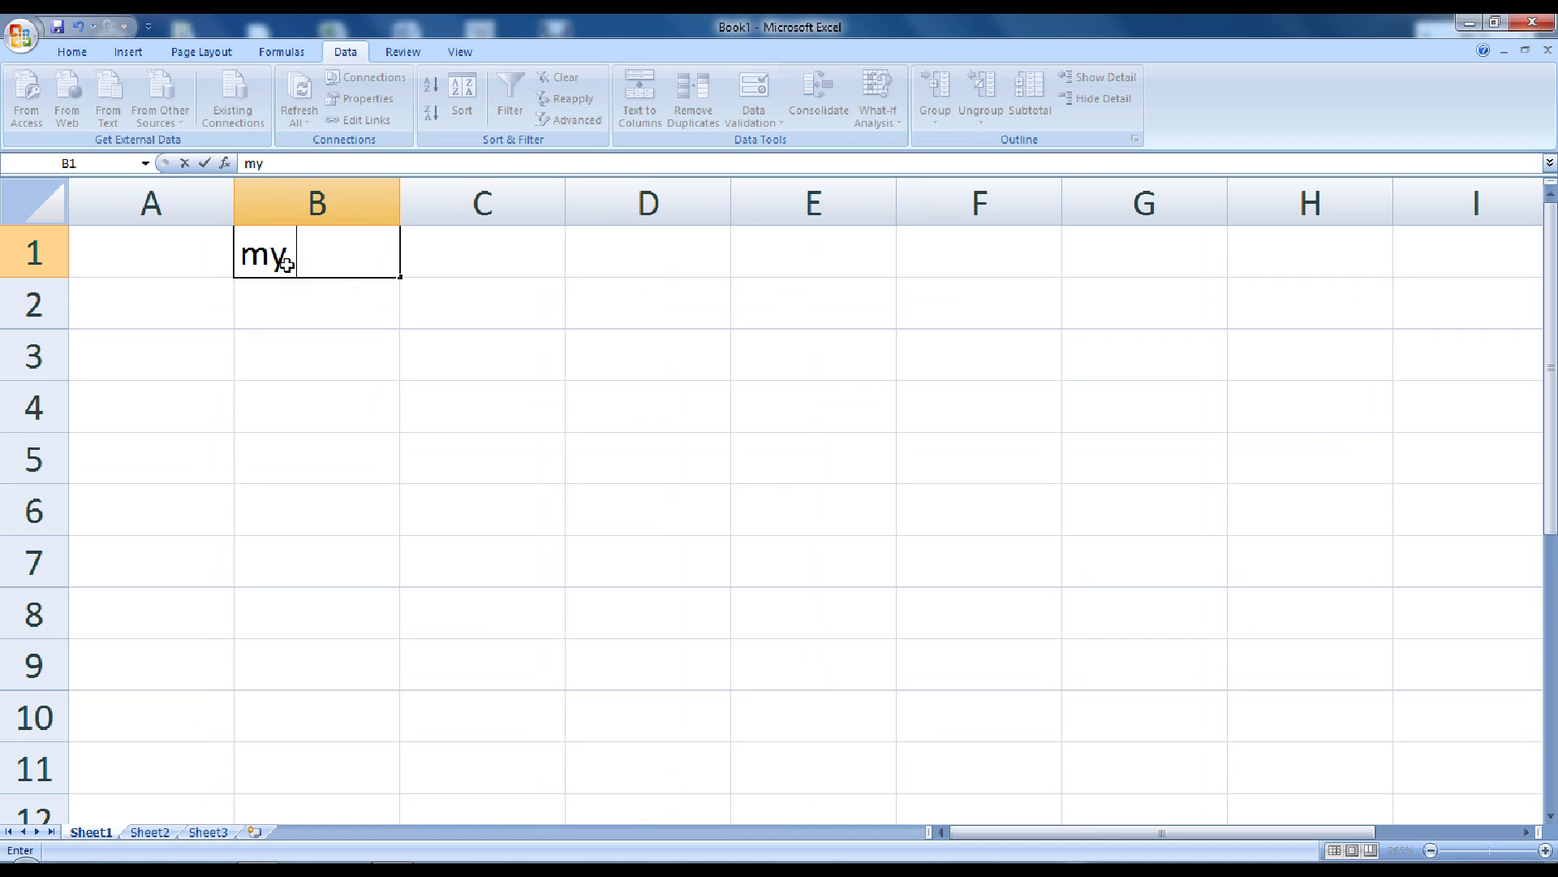
type(" name is pri")
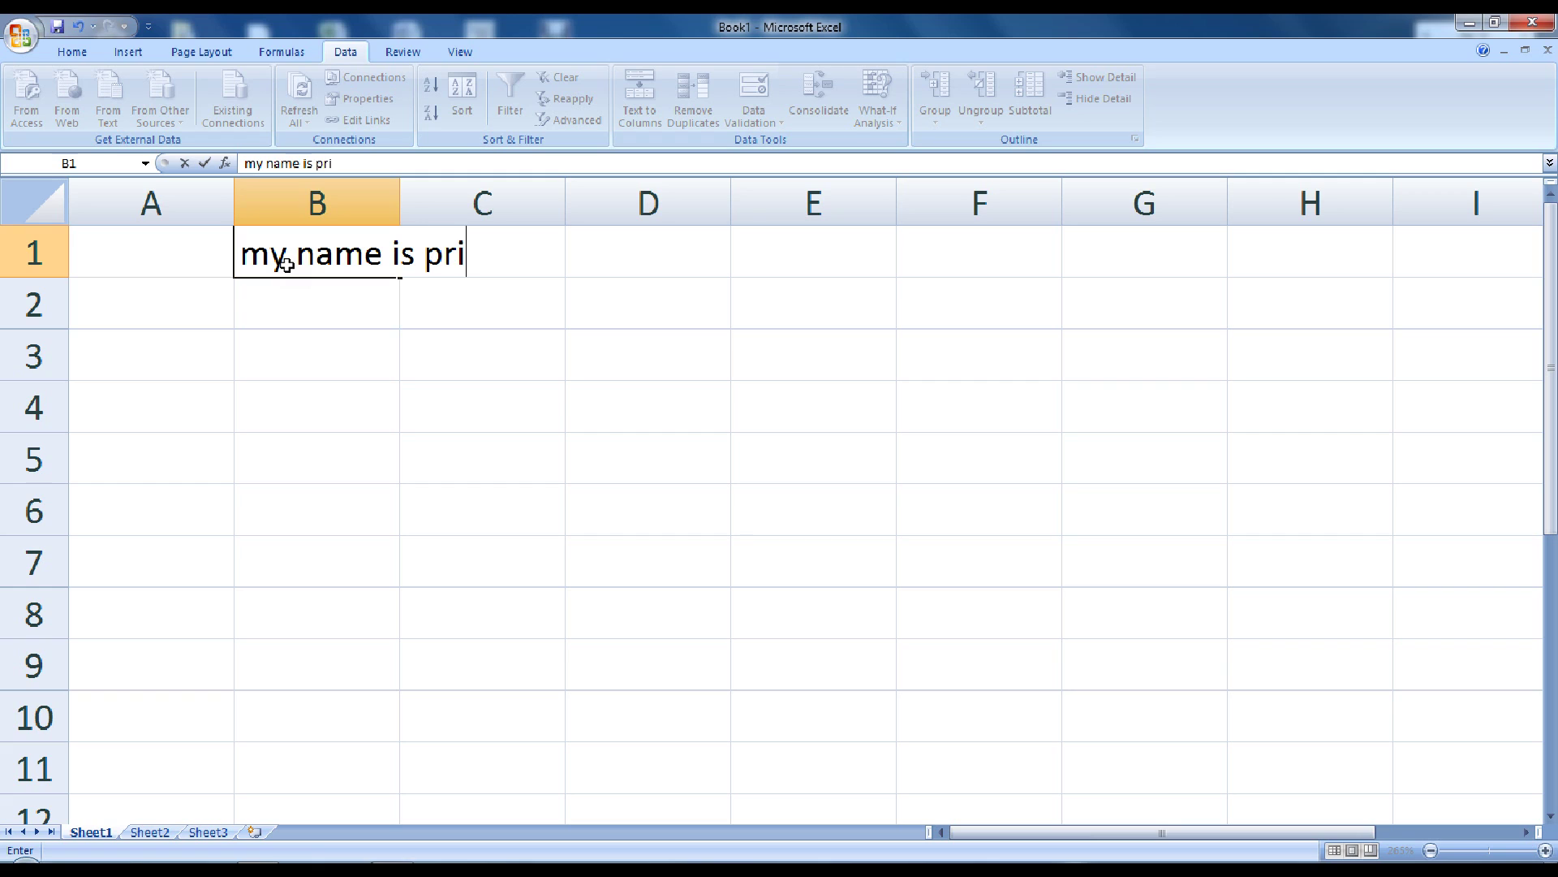
type("yaranjan kumar")
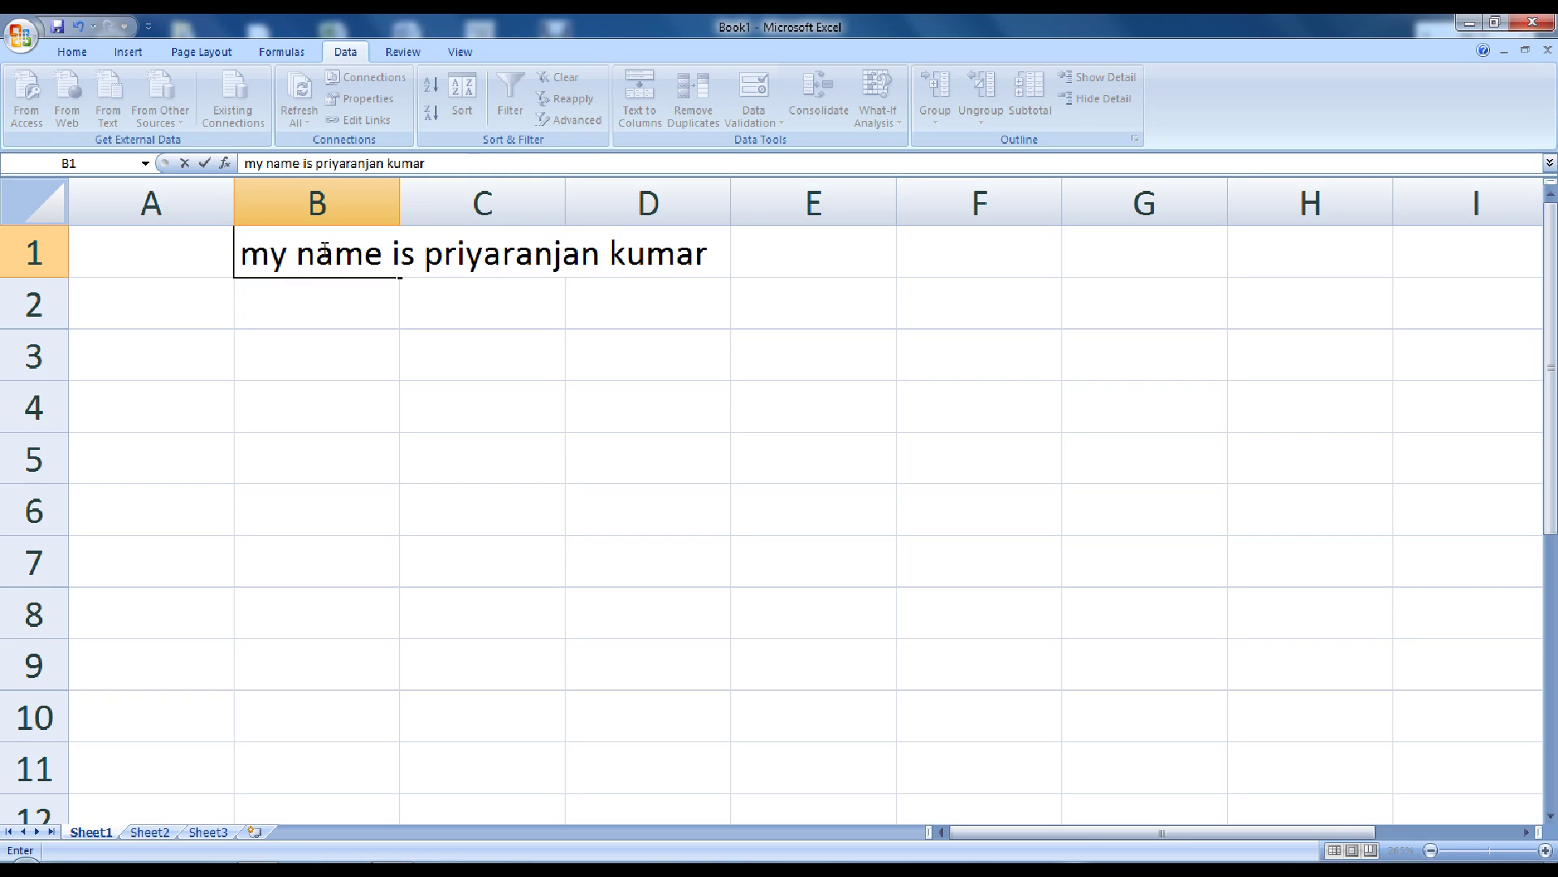
left_click(313, 302)
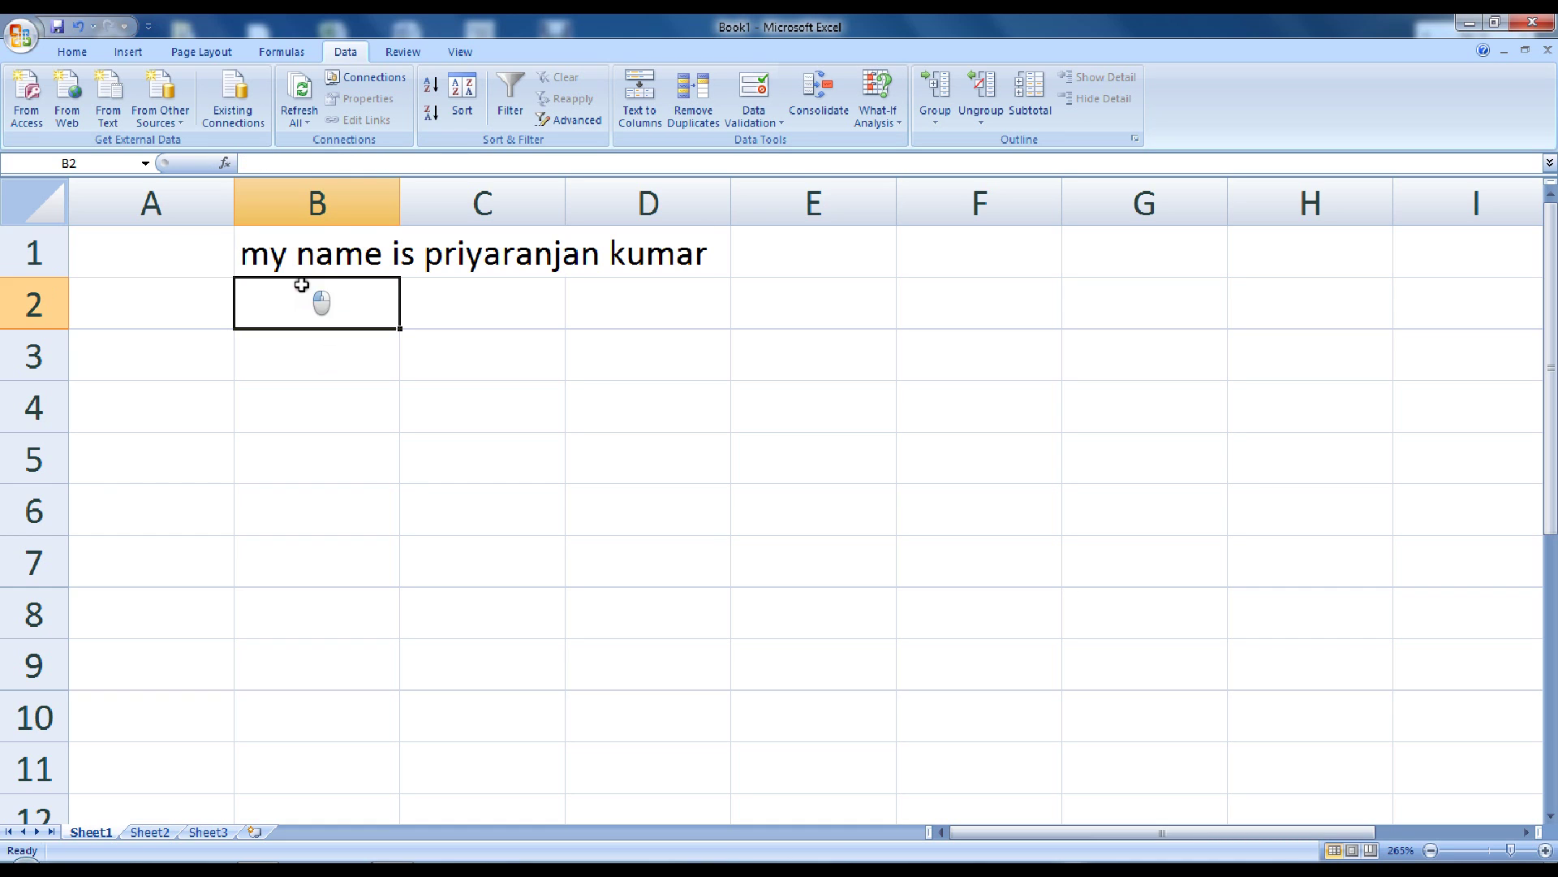
left_click(301, 244)
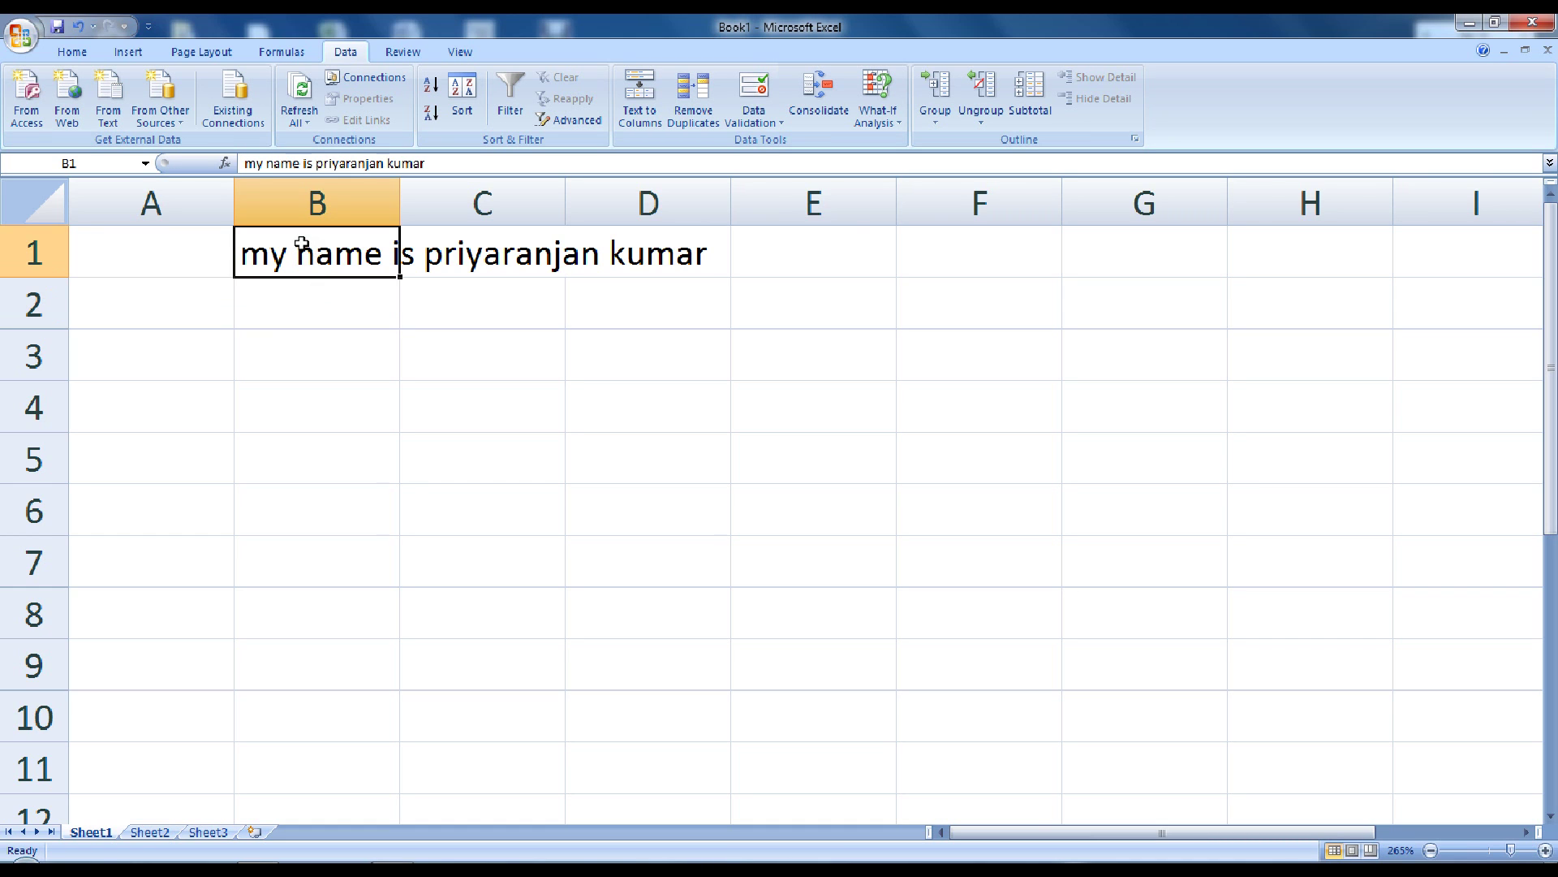
scroll(302, 243, "up", 3)
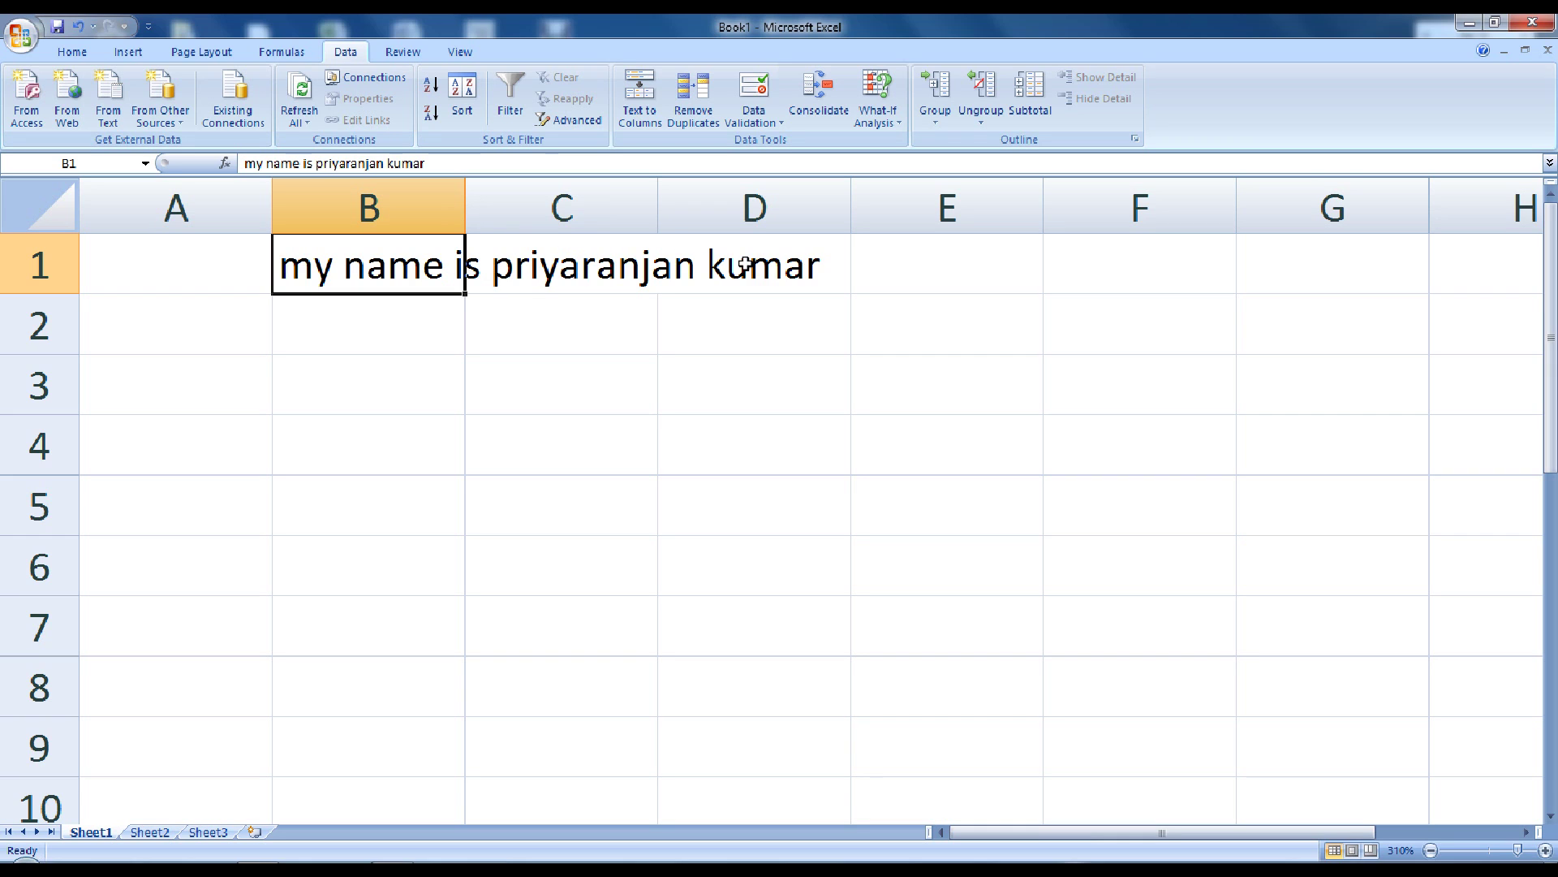
Step: AutoFit column B to the sentence and launch Data > Text to Columns
double_click(464, 195)
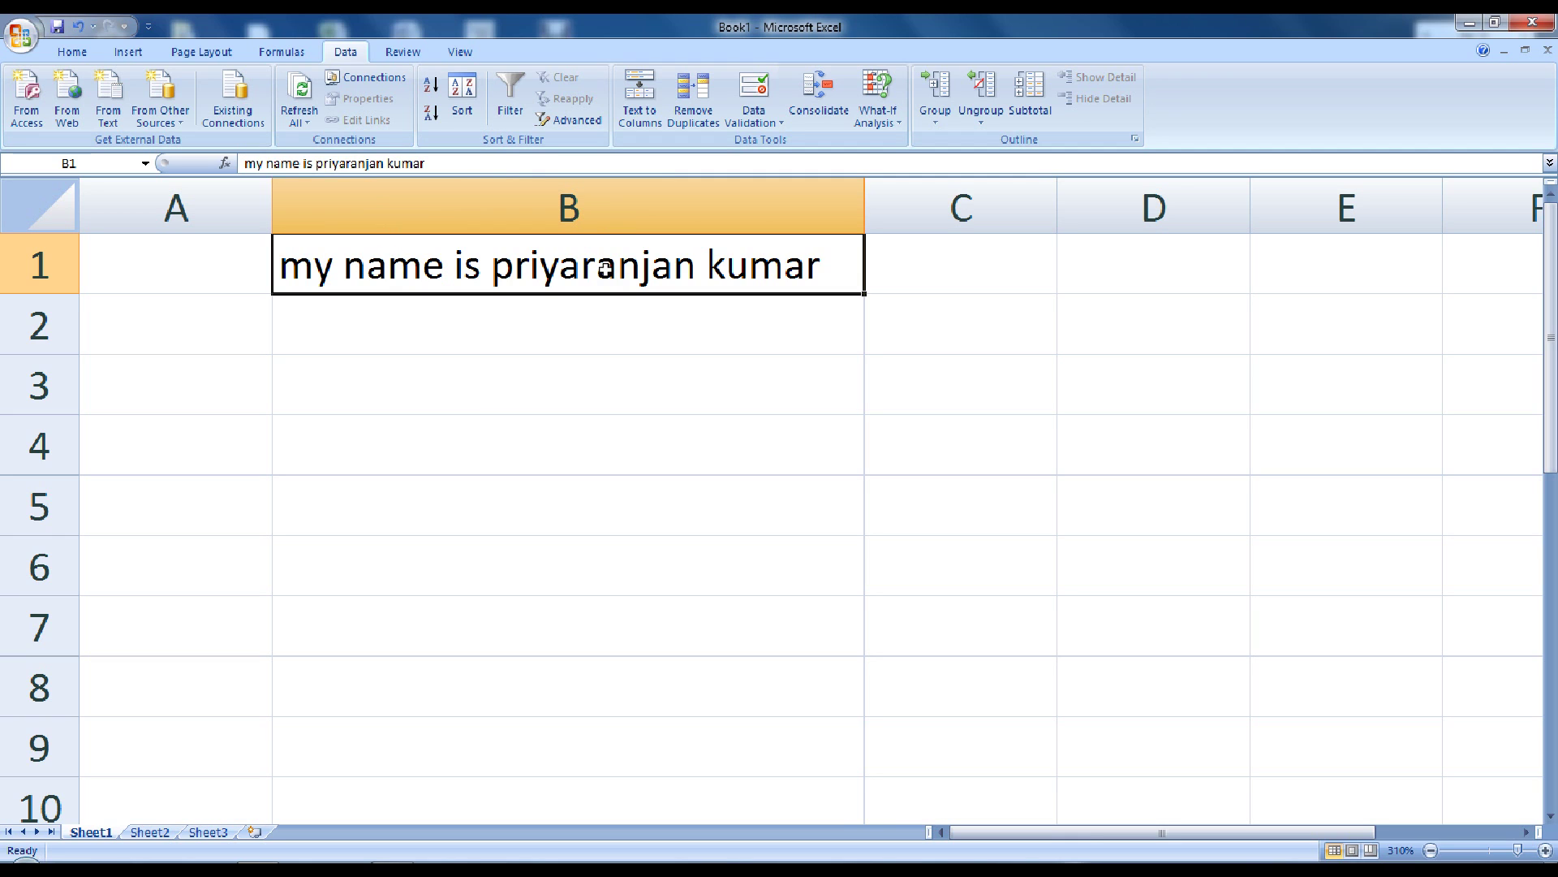
scroll(592, 306, "down", 2)
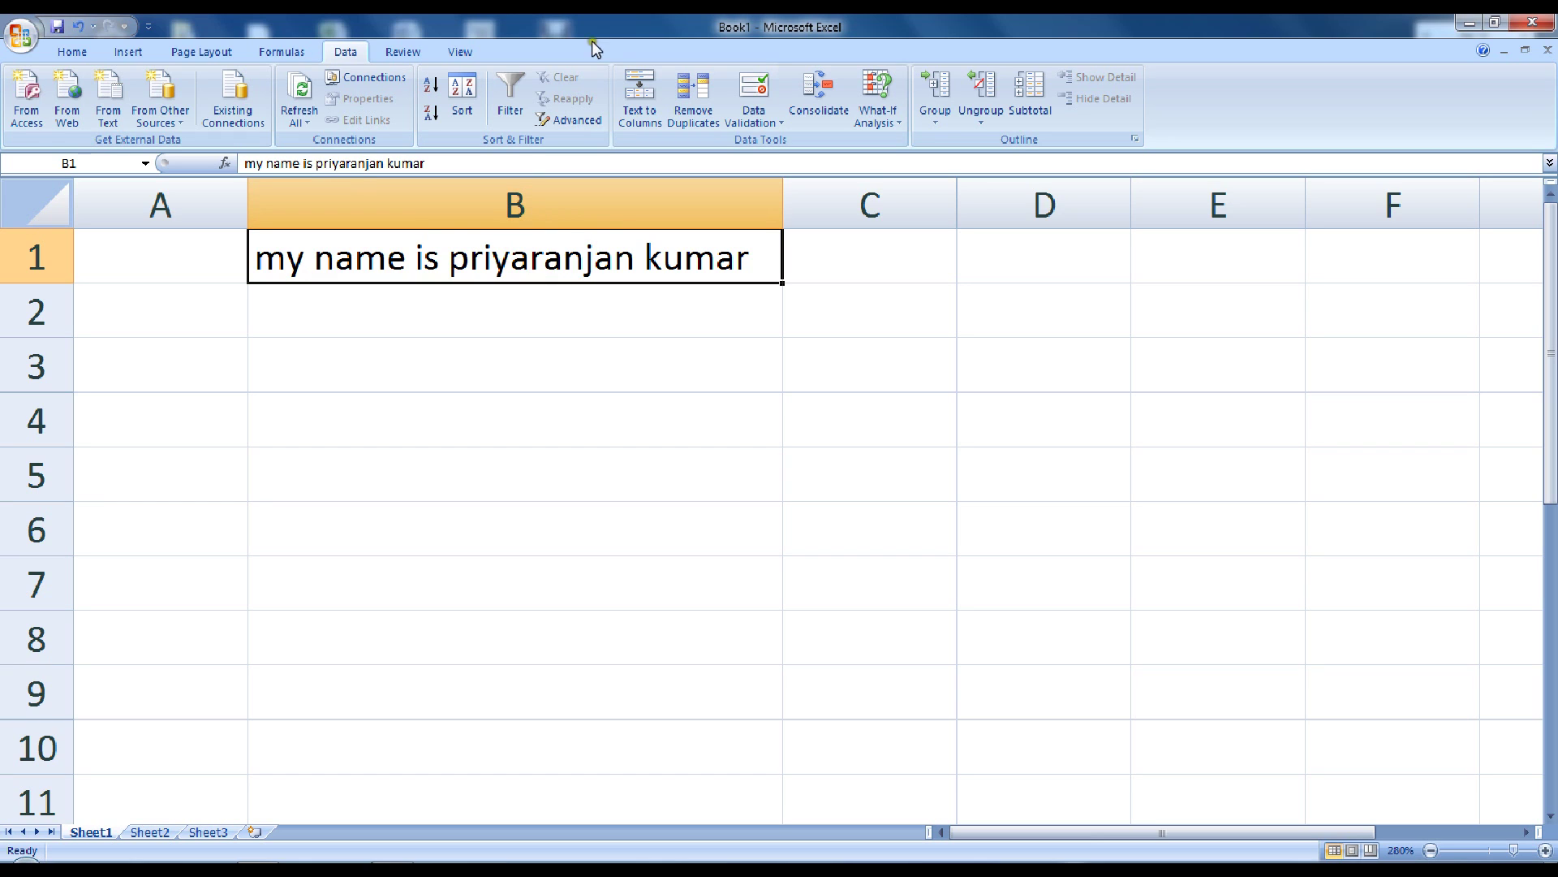
left_click(640, 99)
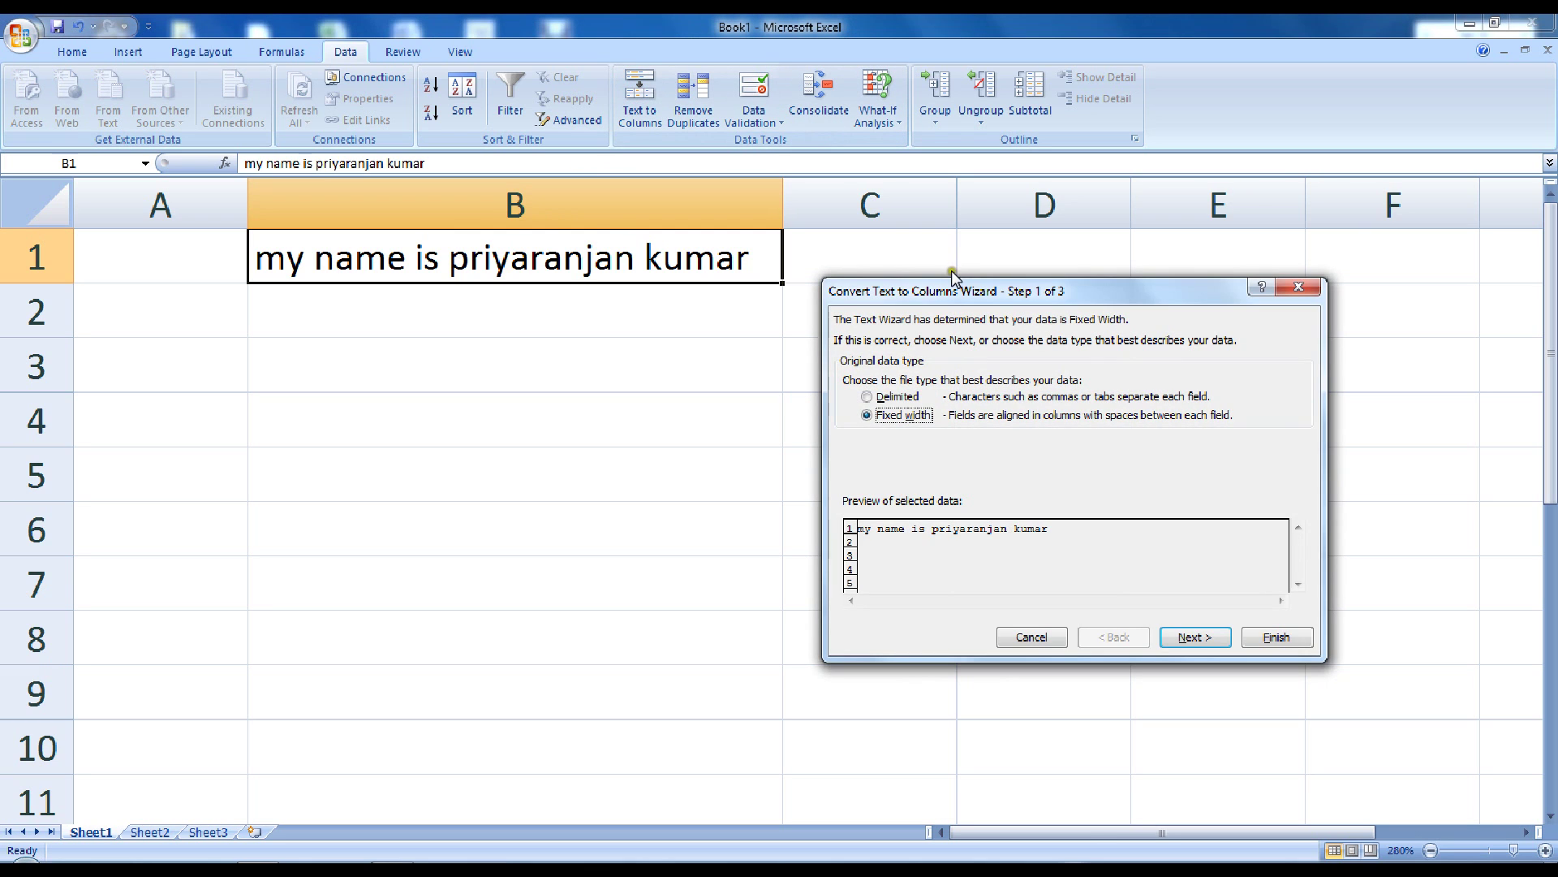
Step: Keep Fixed width, place break lines between each word, and advance to Step 3
left_click_drag(934, 292, 911, 72)
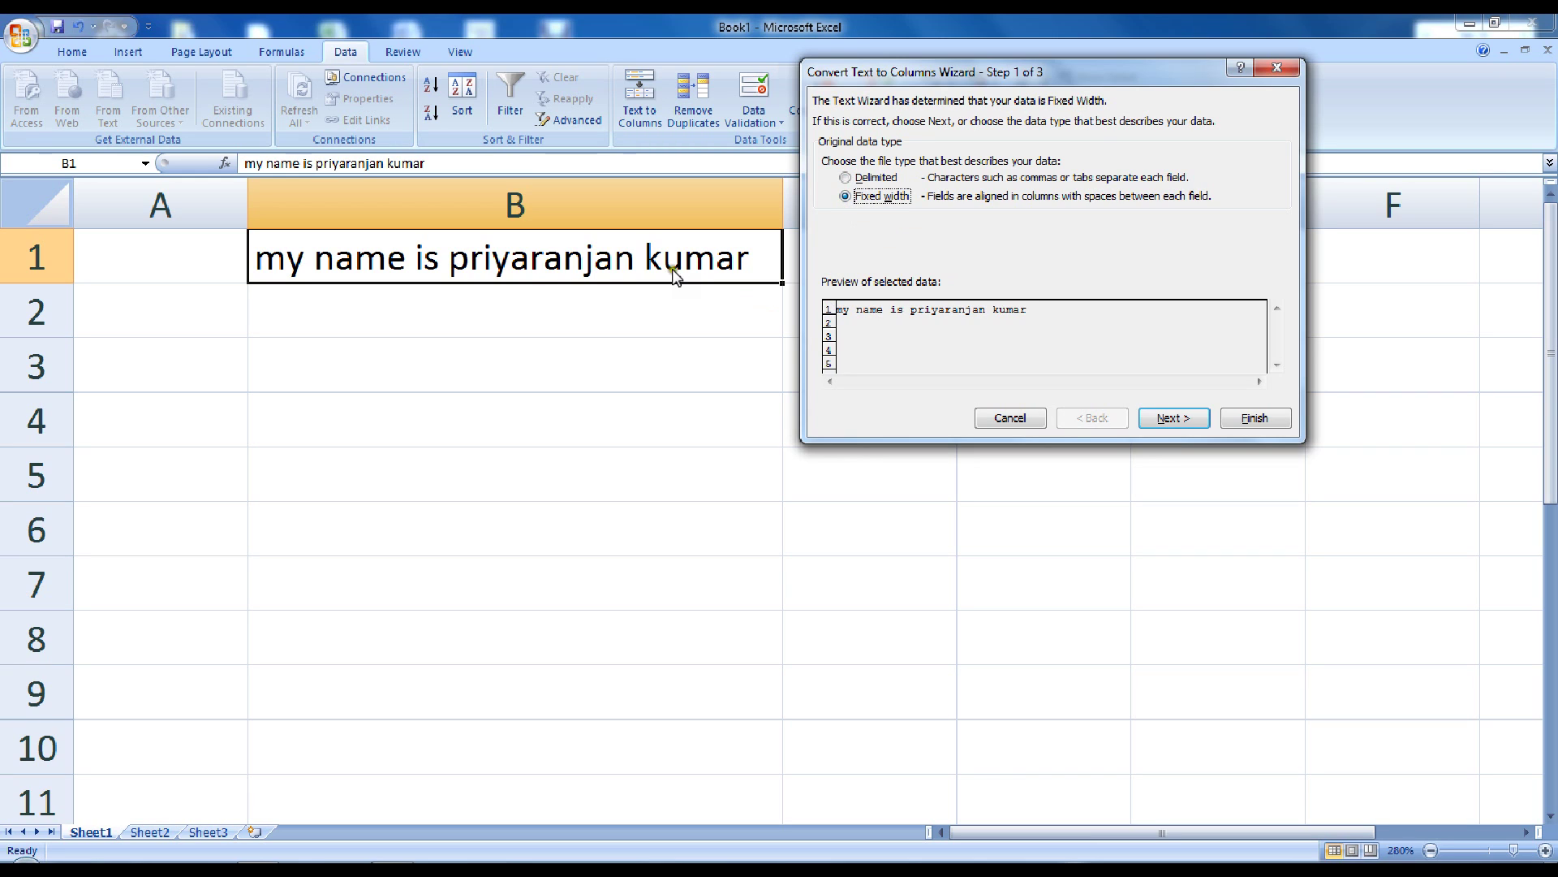
left_click(1173, 418)
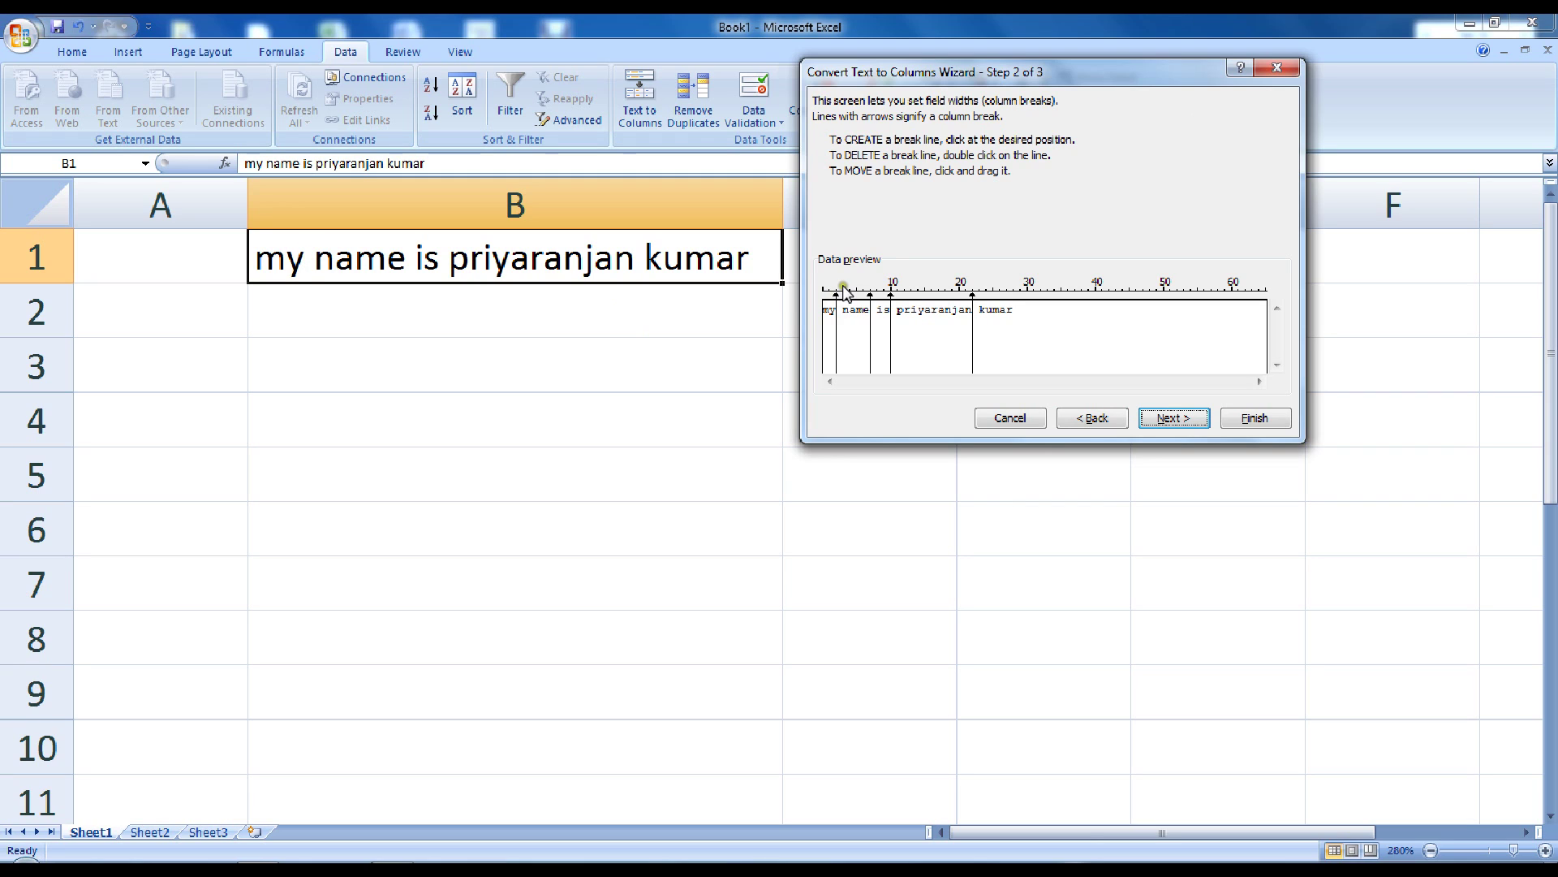
left_click(848, 327)
left_click(829, 241)
Step: Review the five General-format columns and finish, putting one word per cell in B1:F1
left_click(1164, 418)
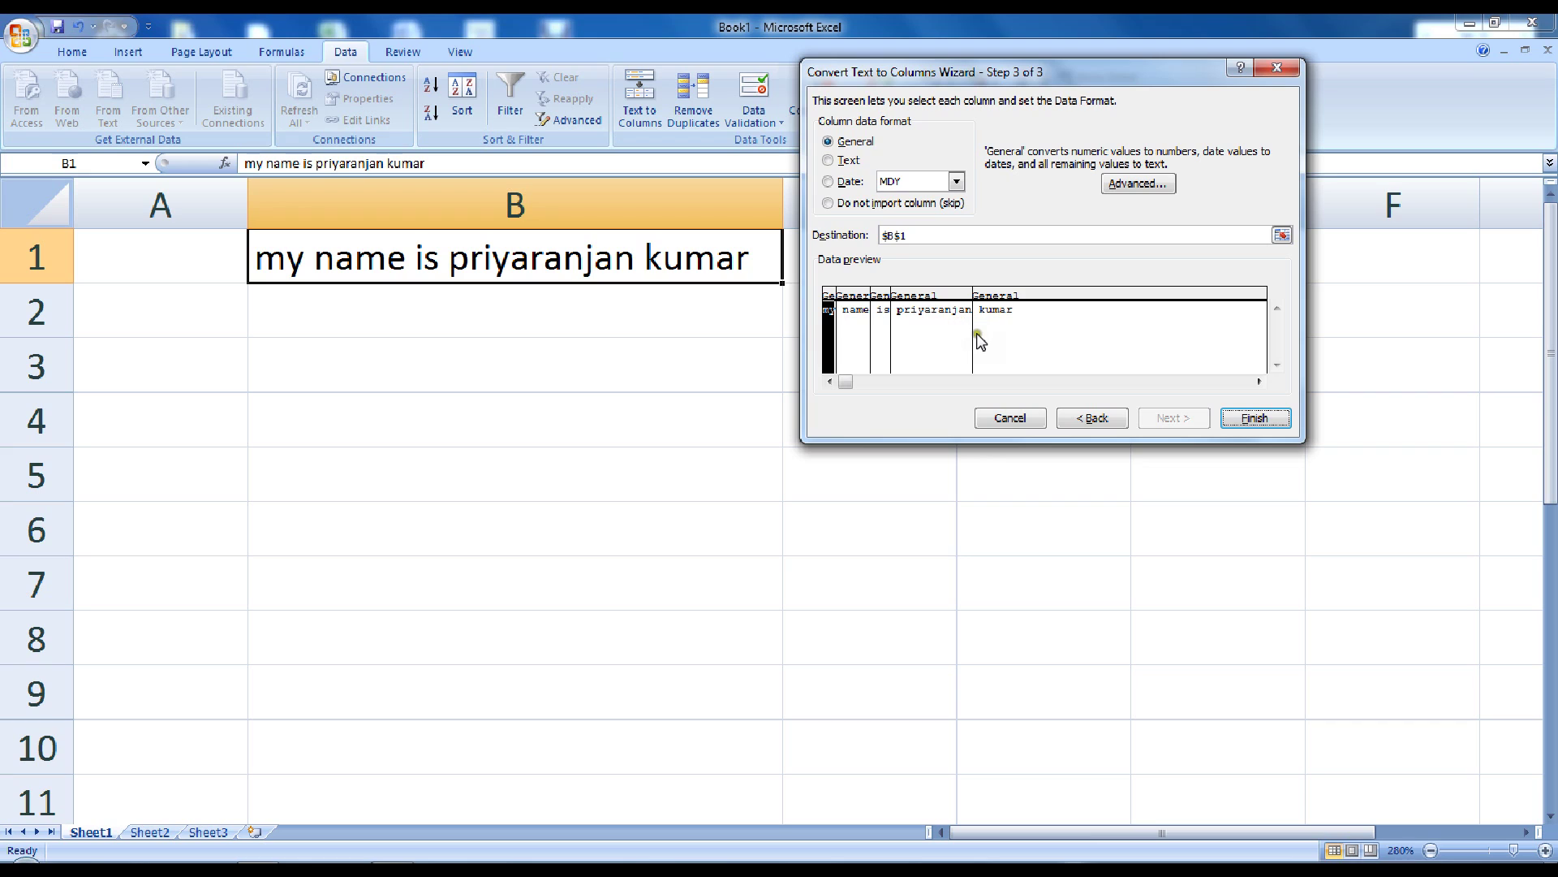
left_click(931, 344)
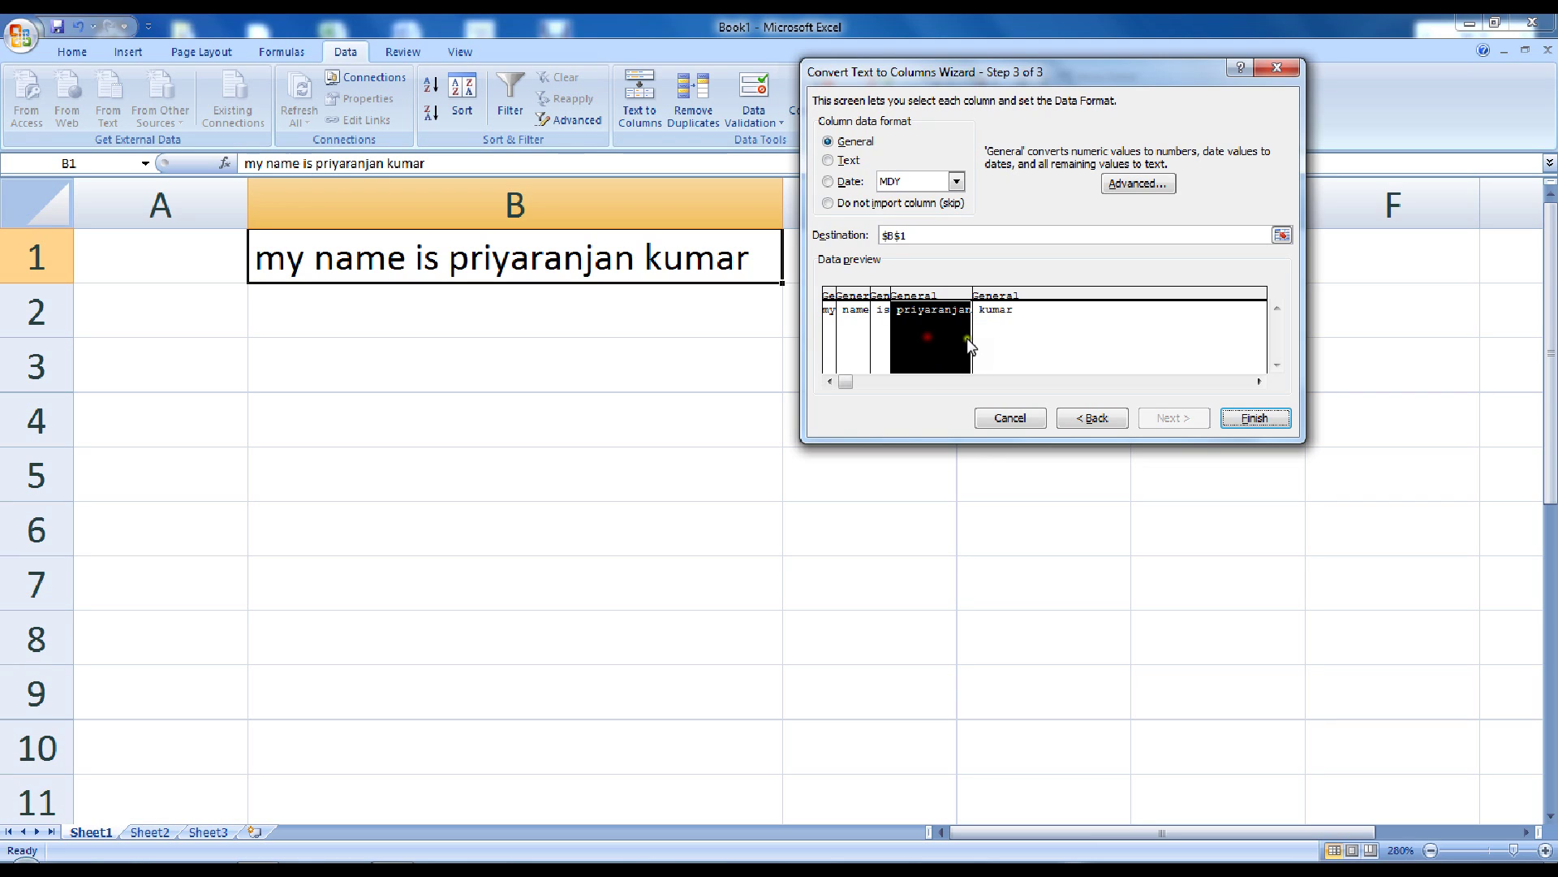
left_click(982, 332)
left_click(868, 334)
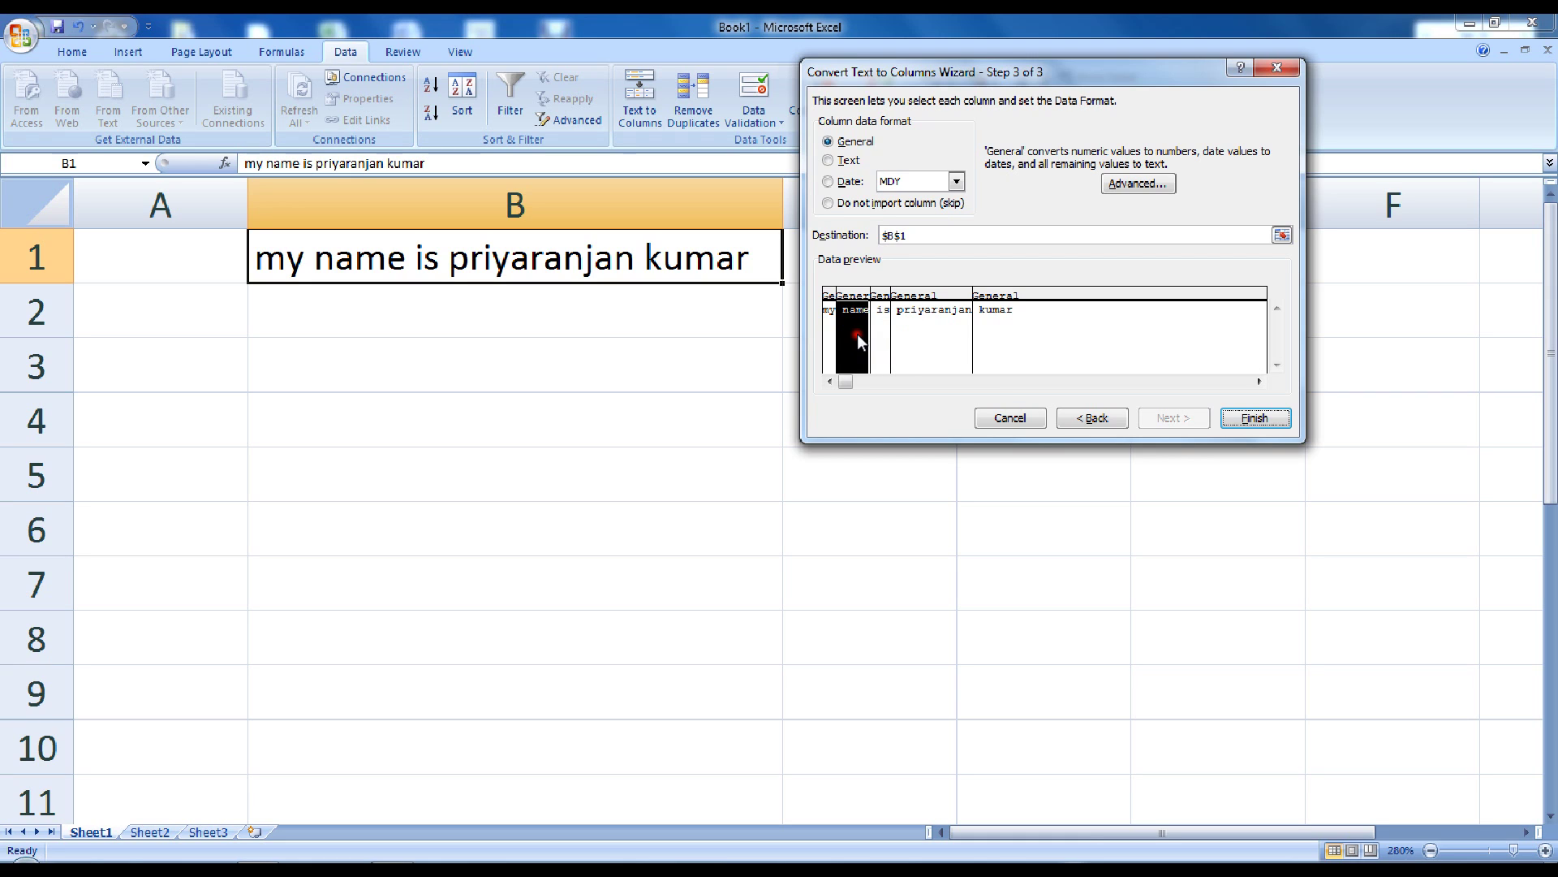
left_click(826, 339)
left_click(852, 341)
left_click(880, 341)
left_click(934, 337)
left_click(1014, 333)
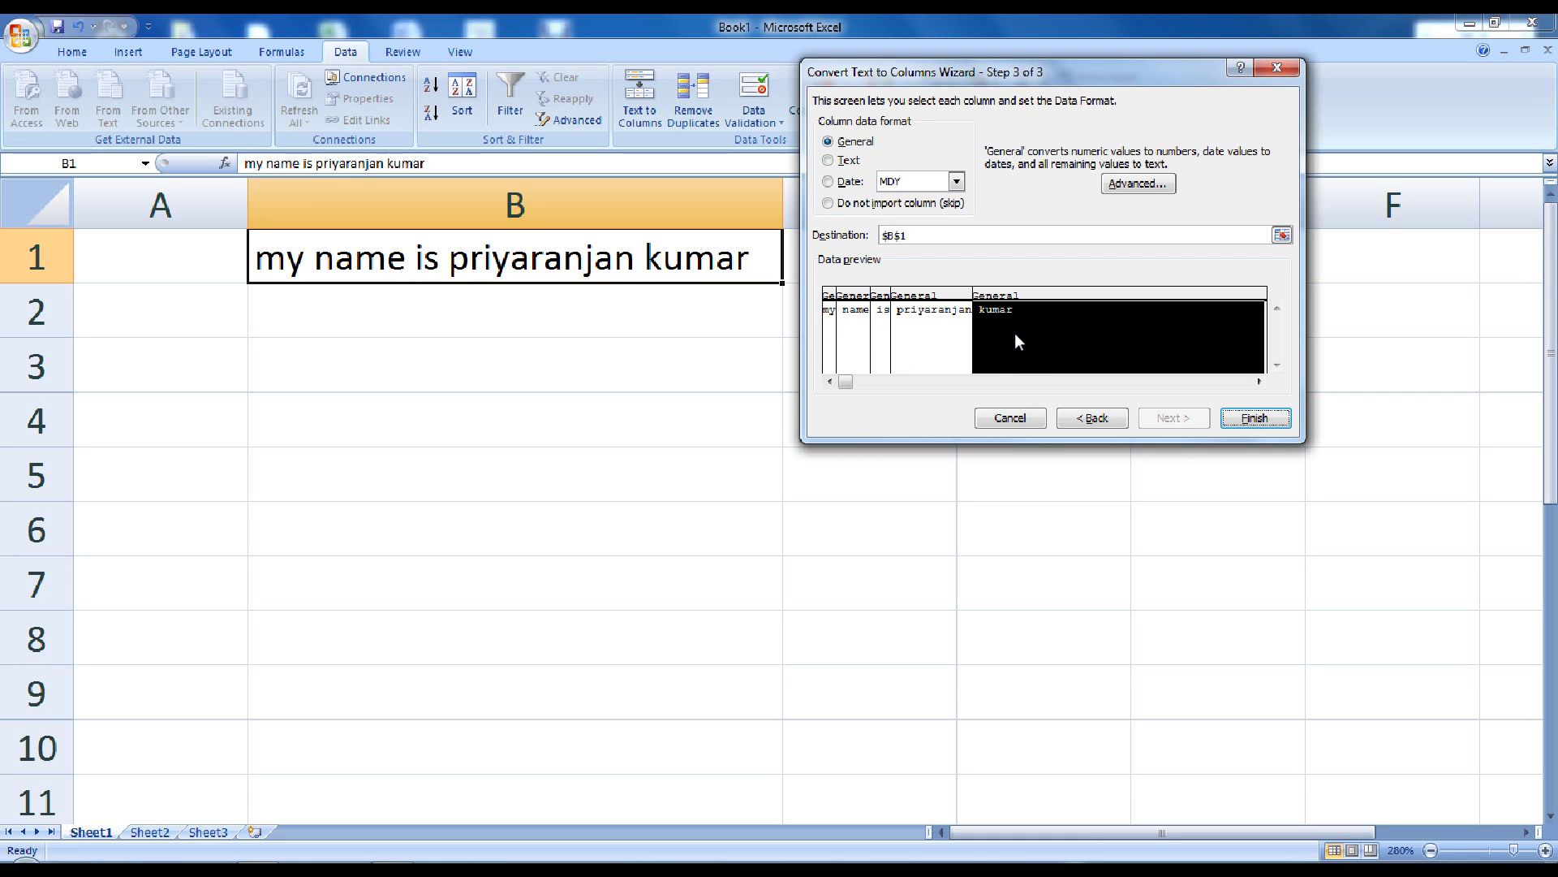
left_click(1255, 418)
left_click(324, 257)
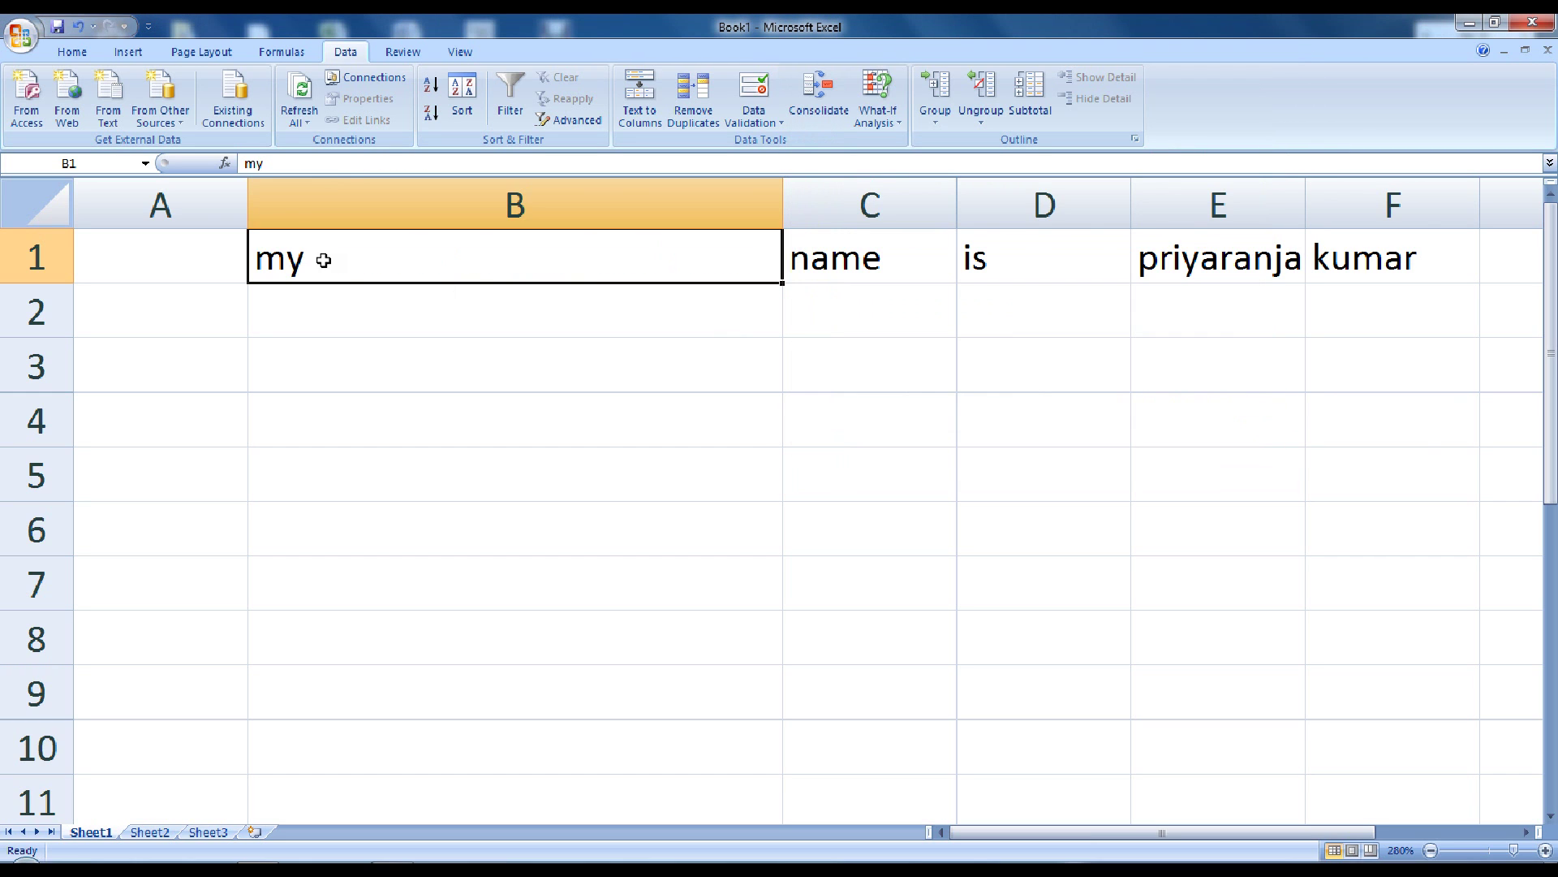
left_click(793, 258)
left_click(1032, 256)
left_click(1180, 267)
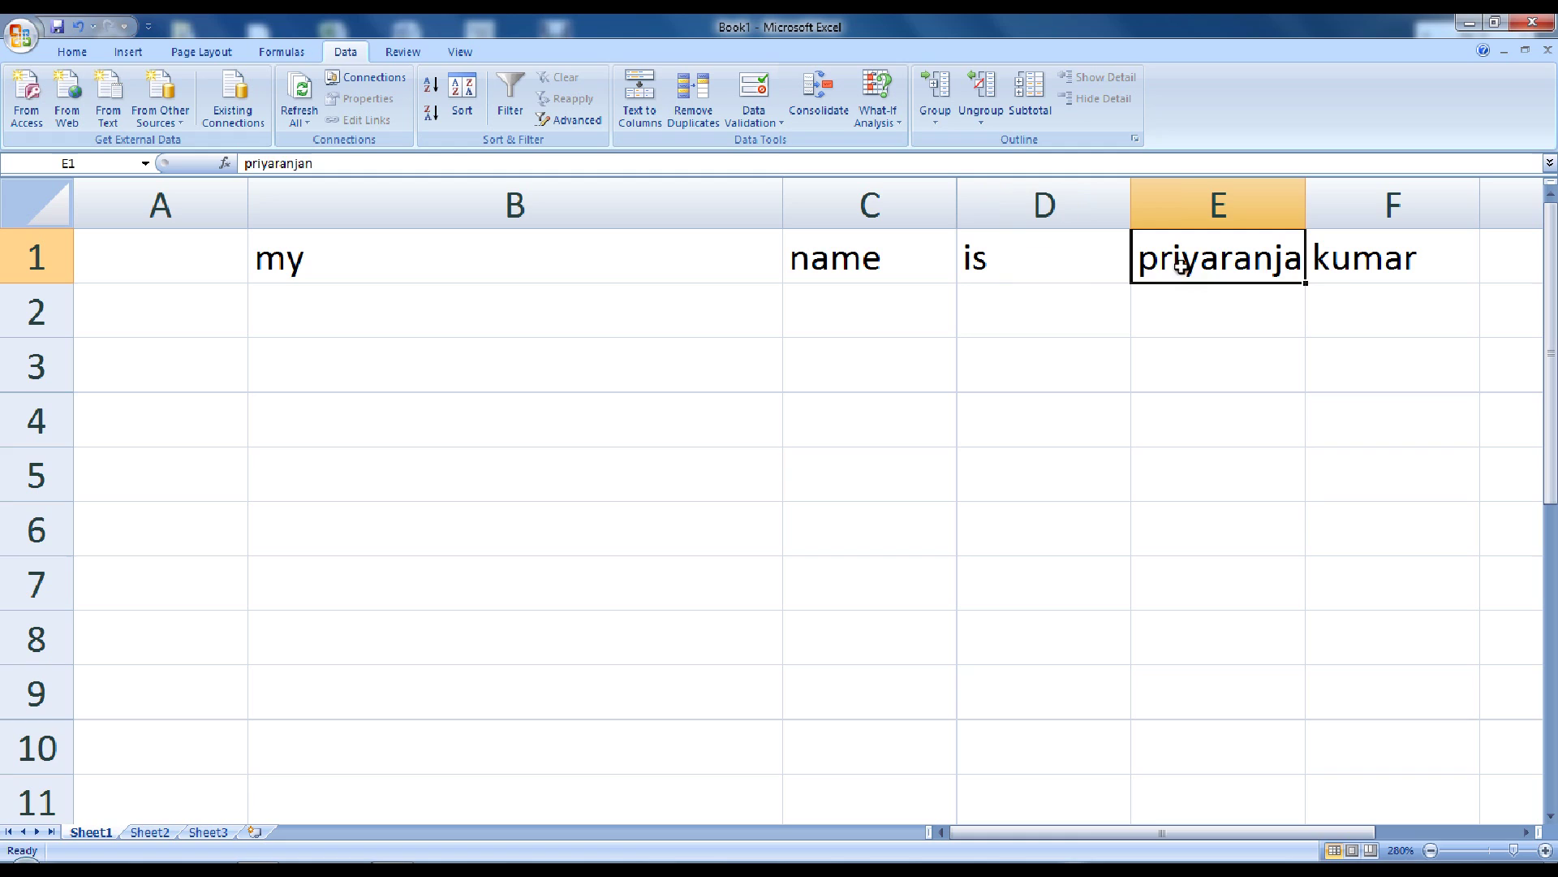
left_click(1325, 253)
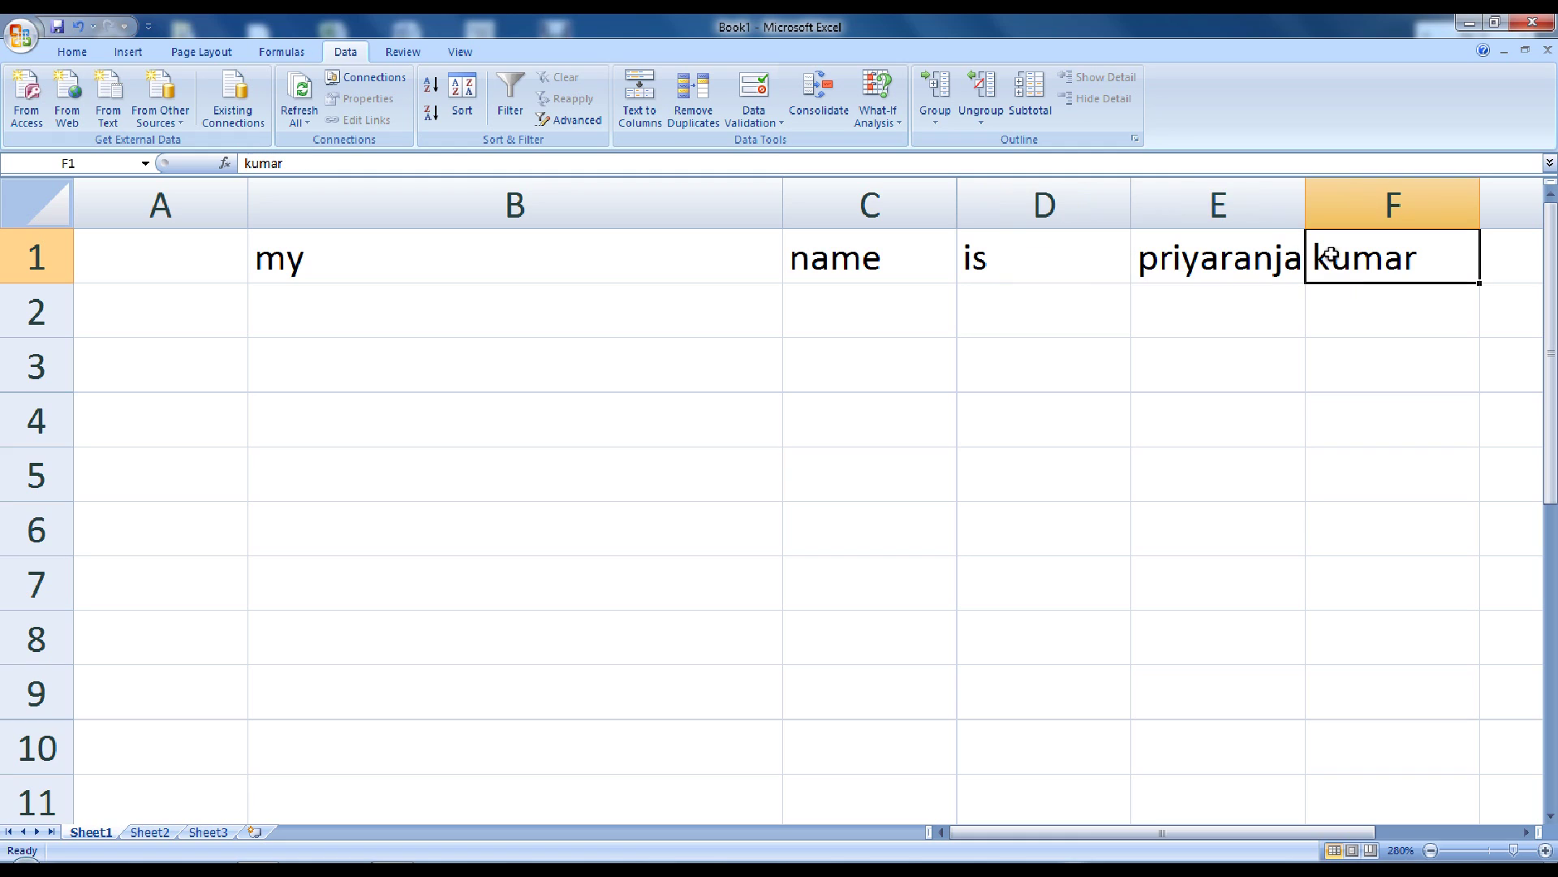
left_click(692, 309)
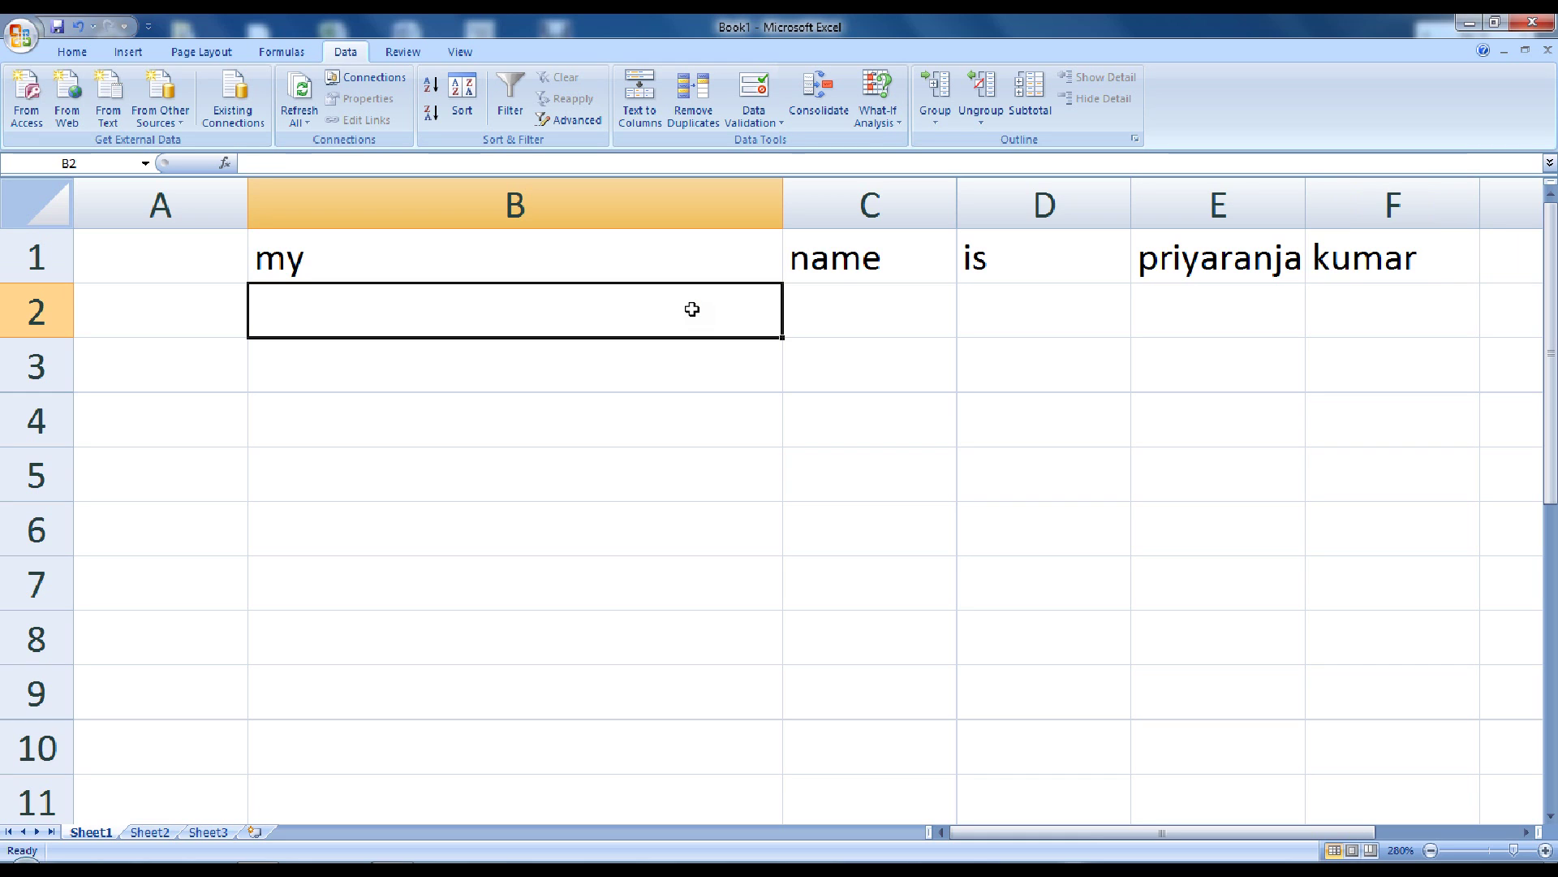
Step: Type 'mynameis' plus the full name without spaces into B2, fixing a stray letter
type("my")
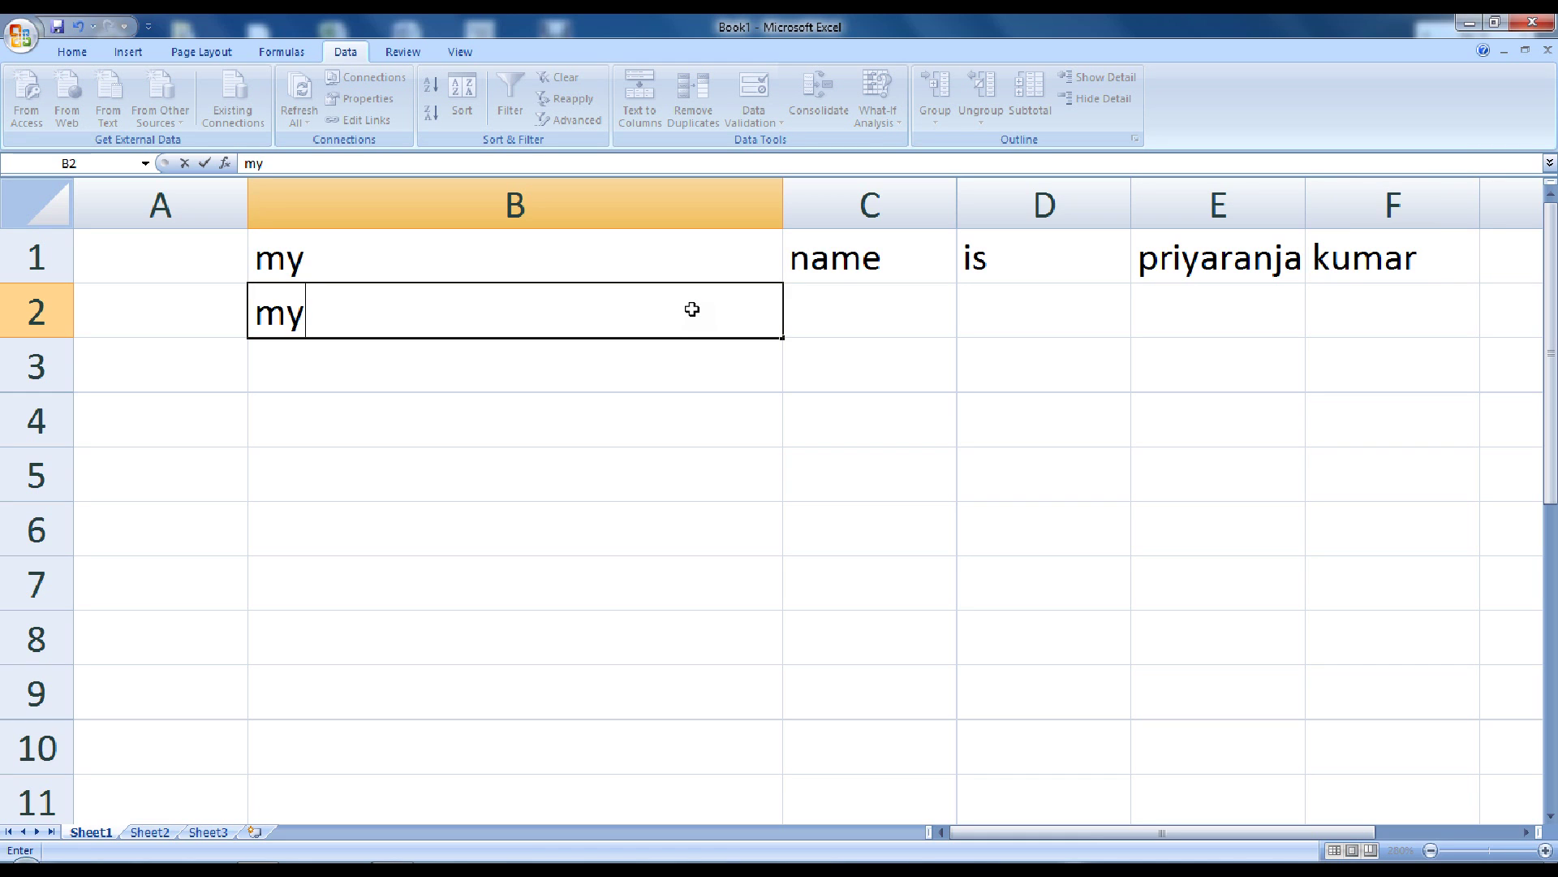
type("namei")
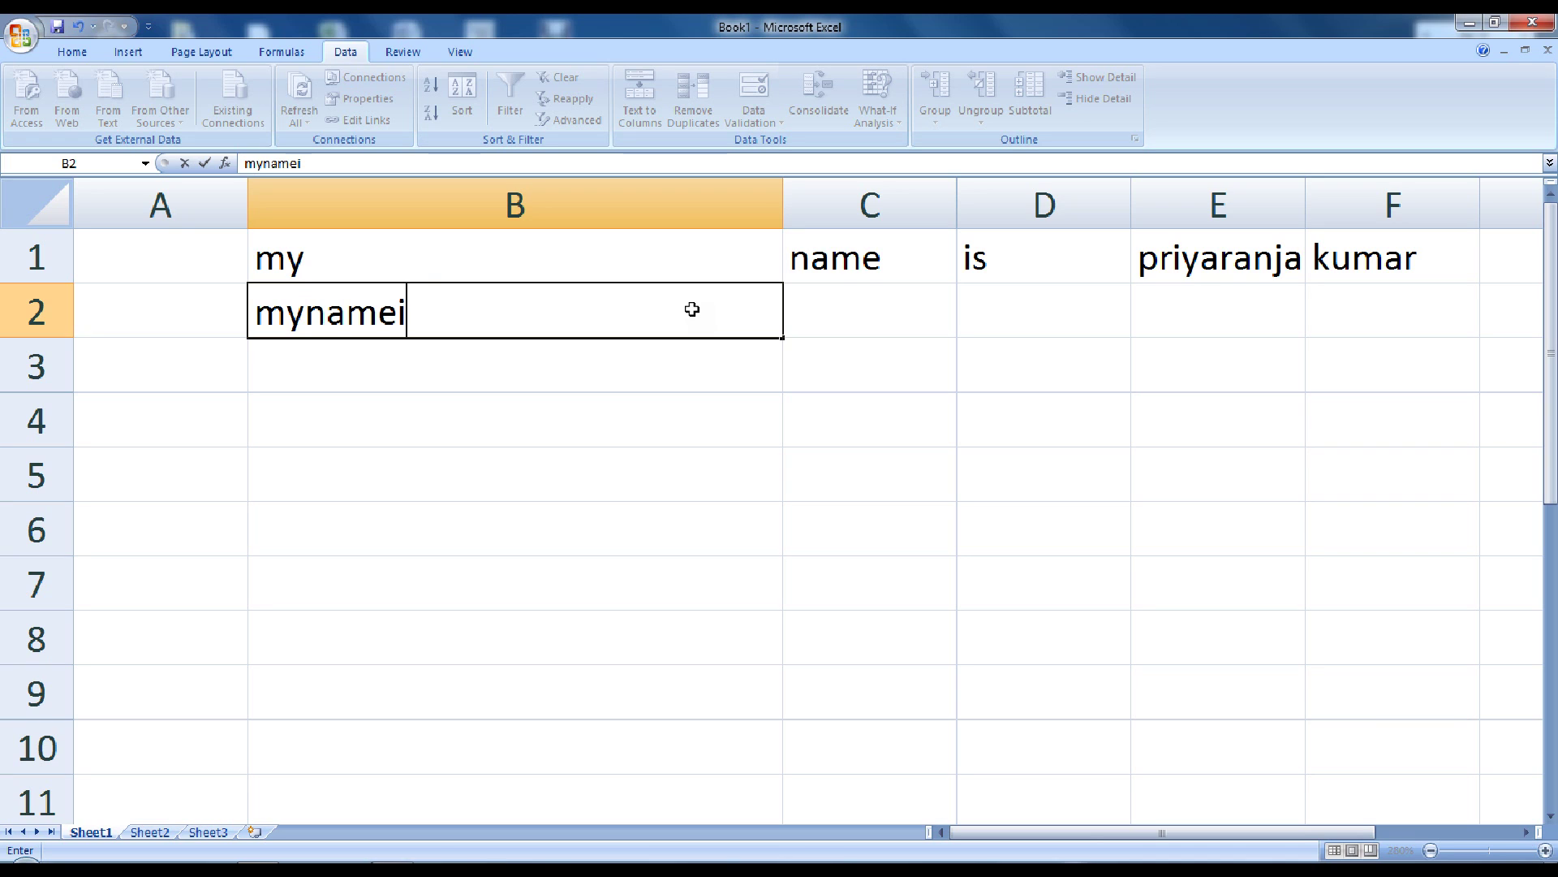
type("spriy")
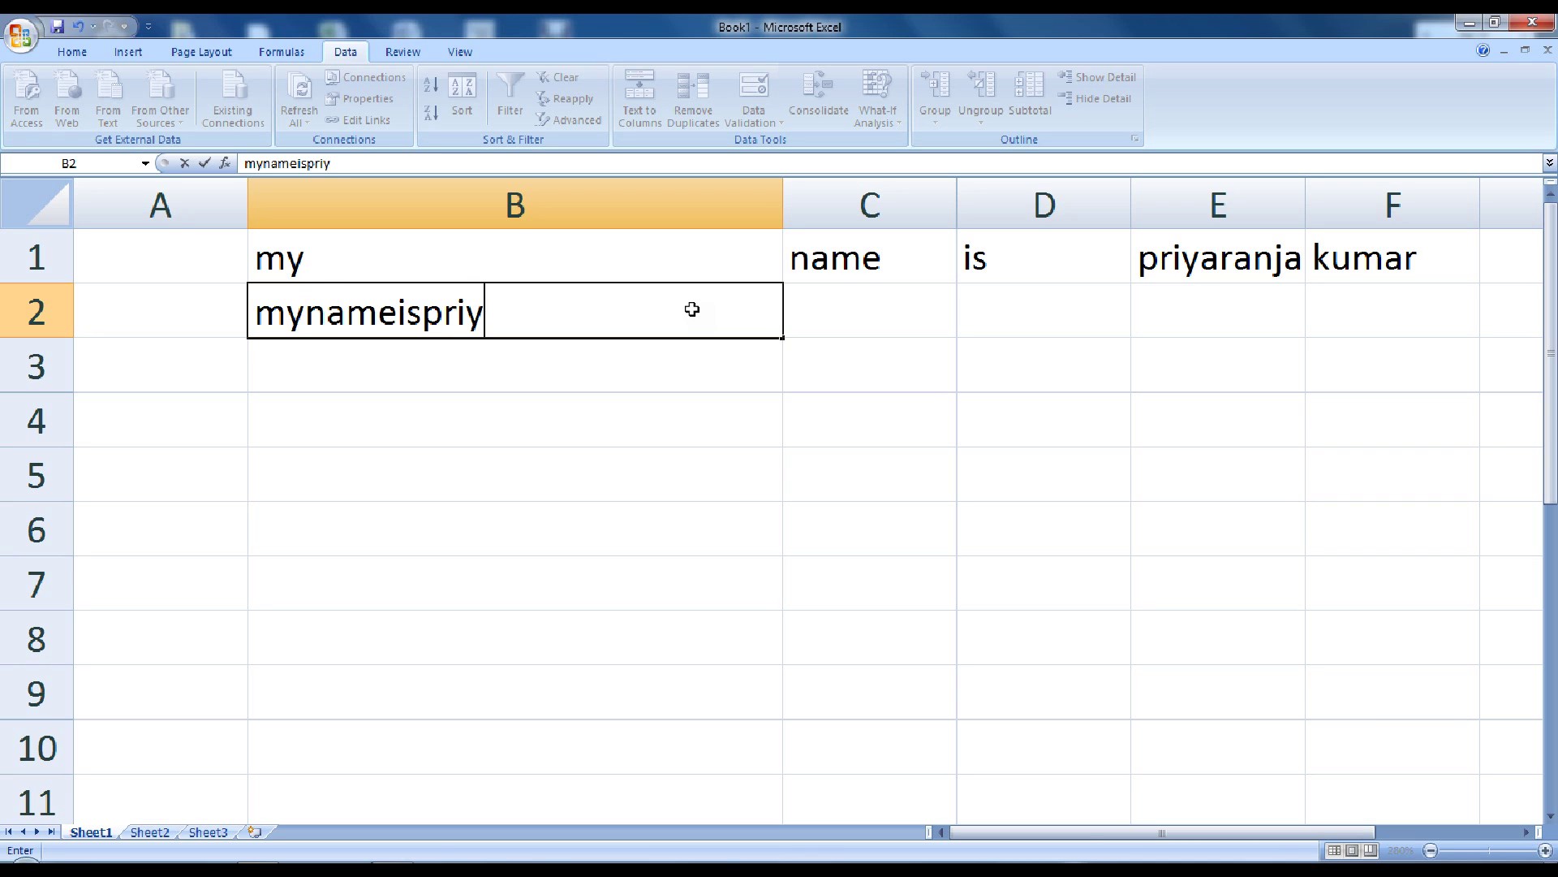
type("aranj")
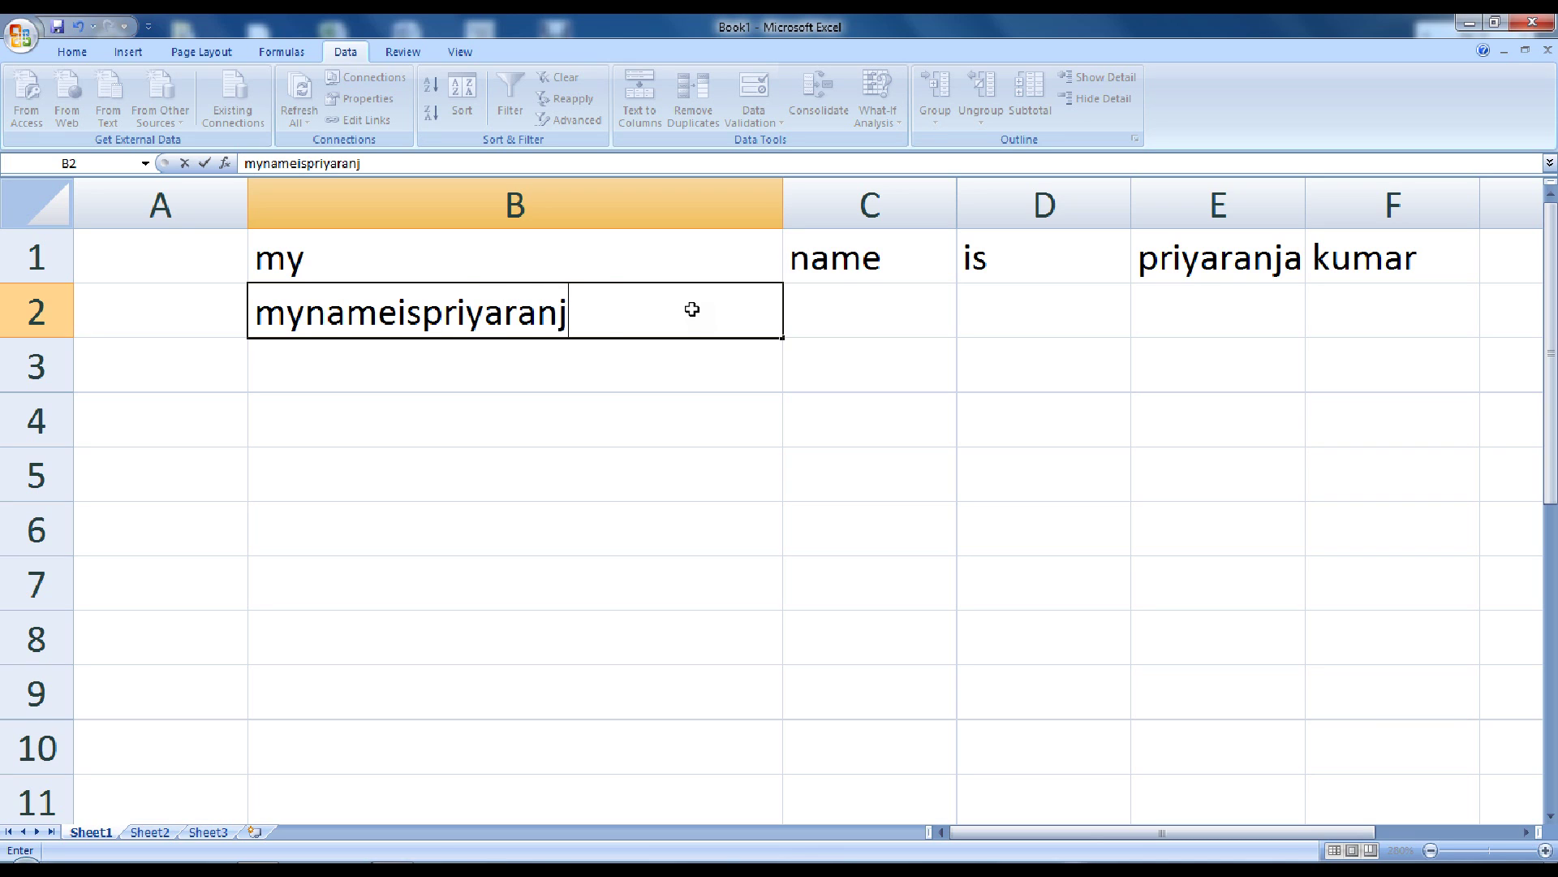
type("ankumar")
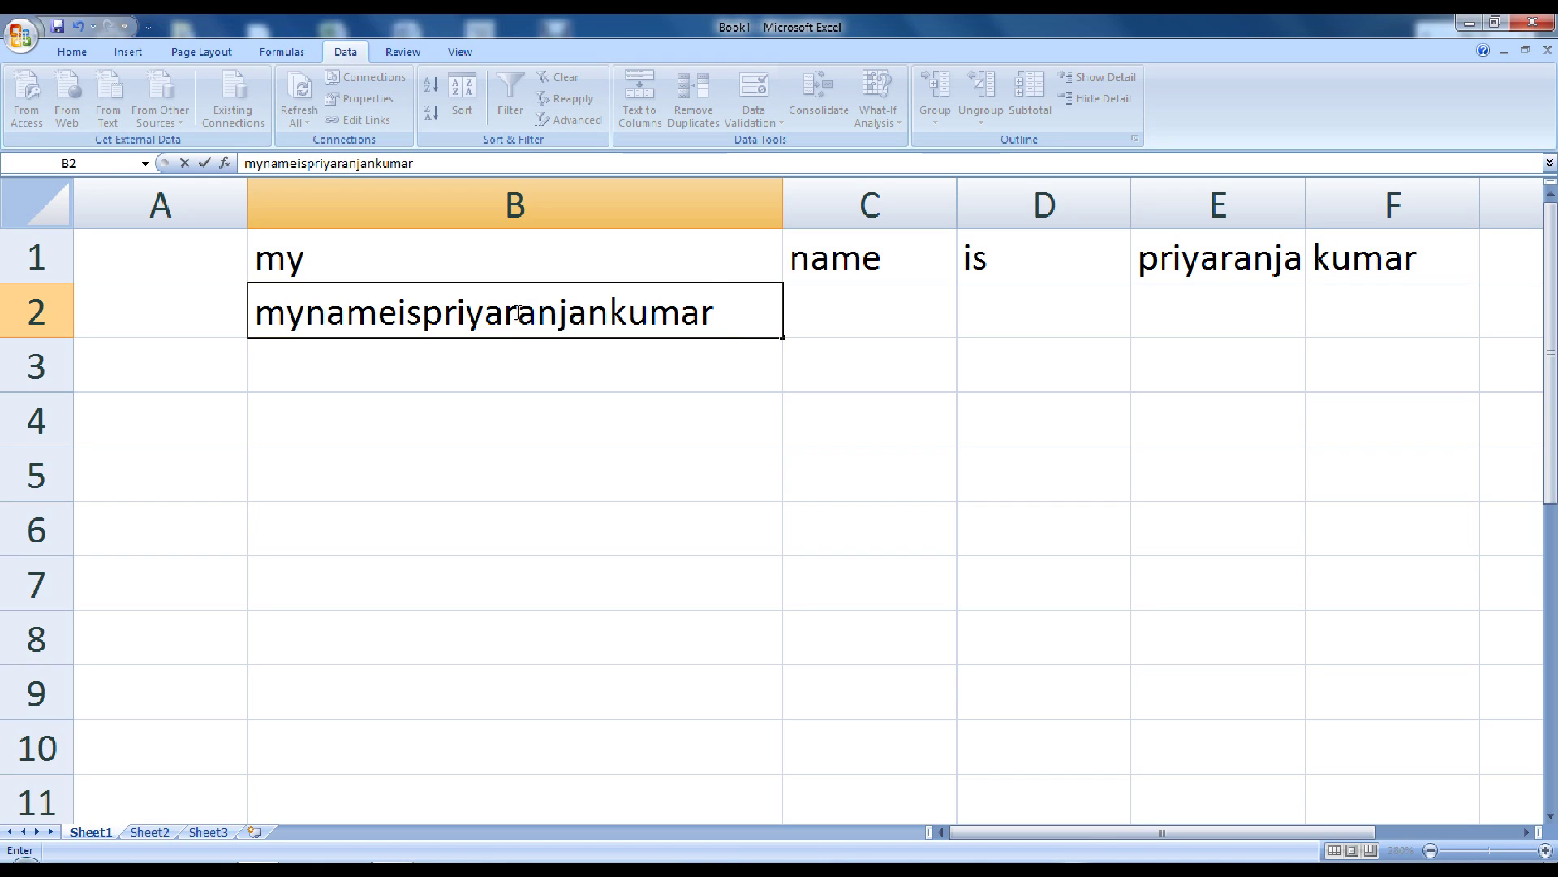
left_click(495, 365)
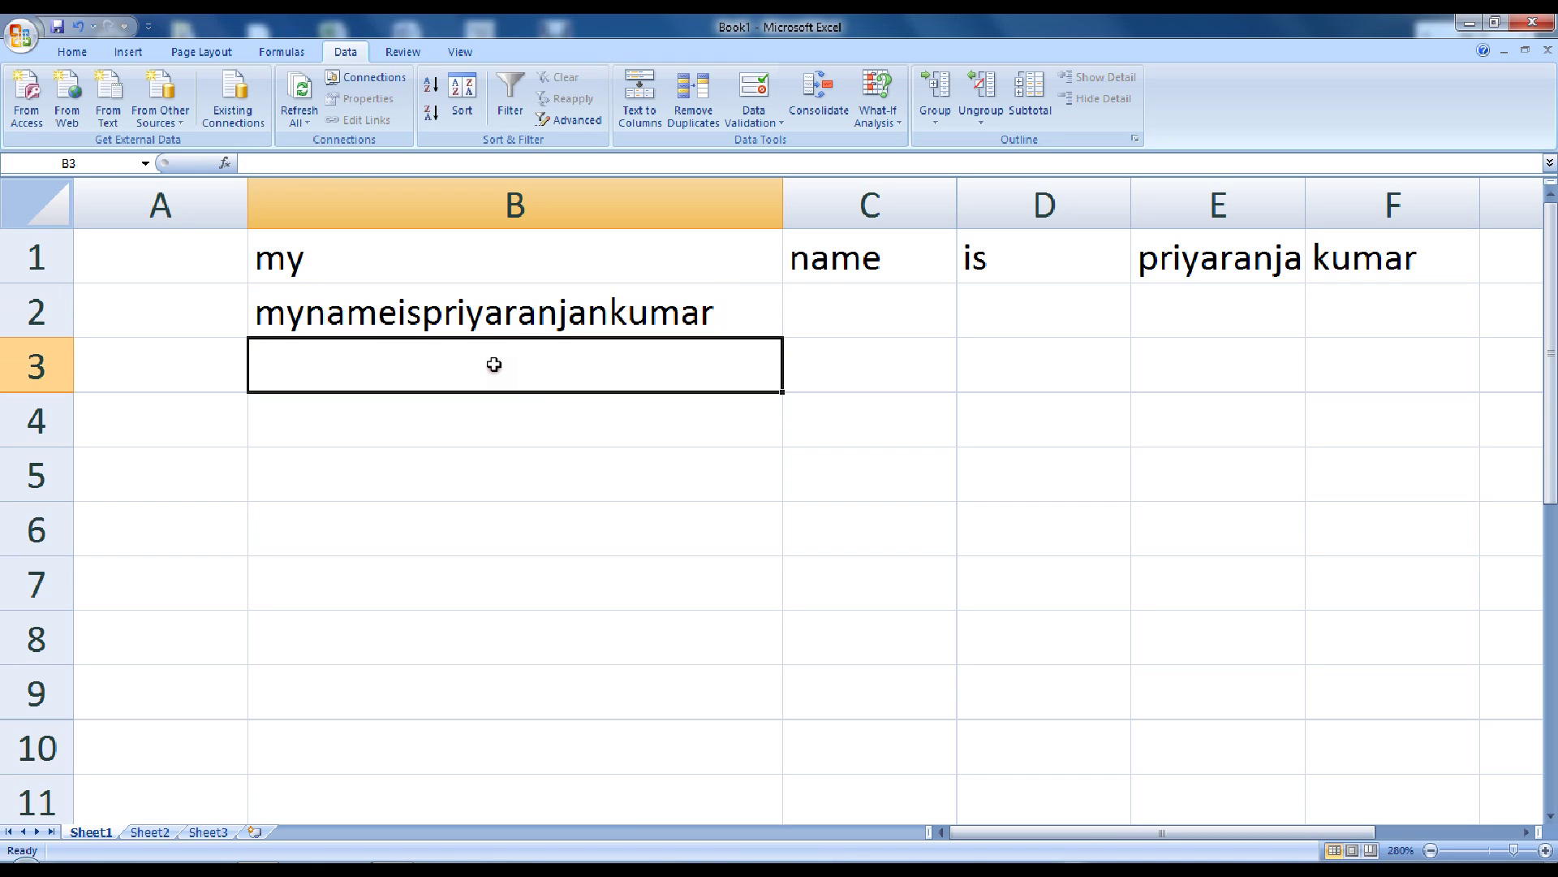
left_click(502, 318)
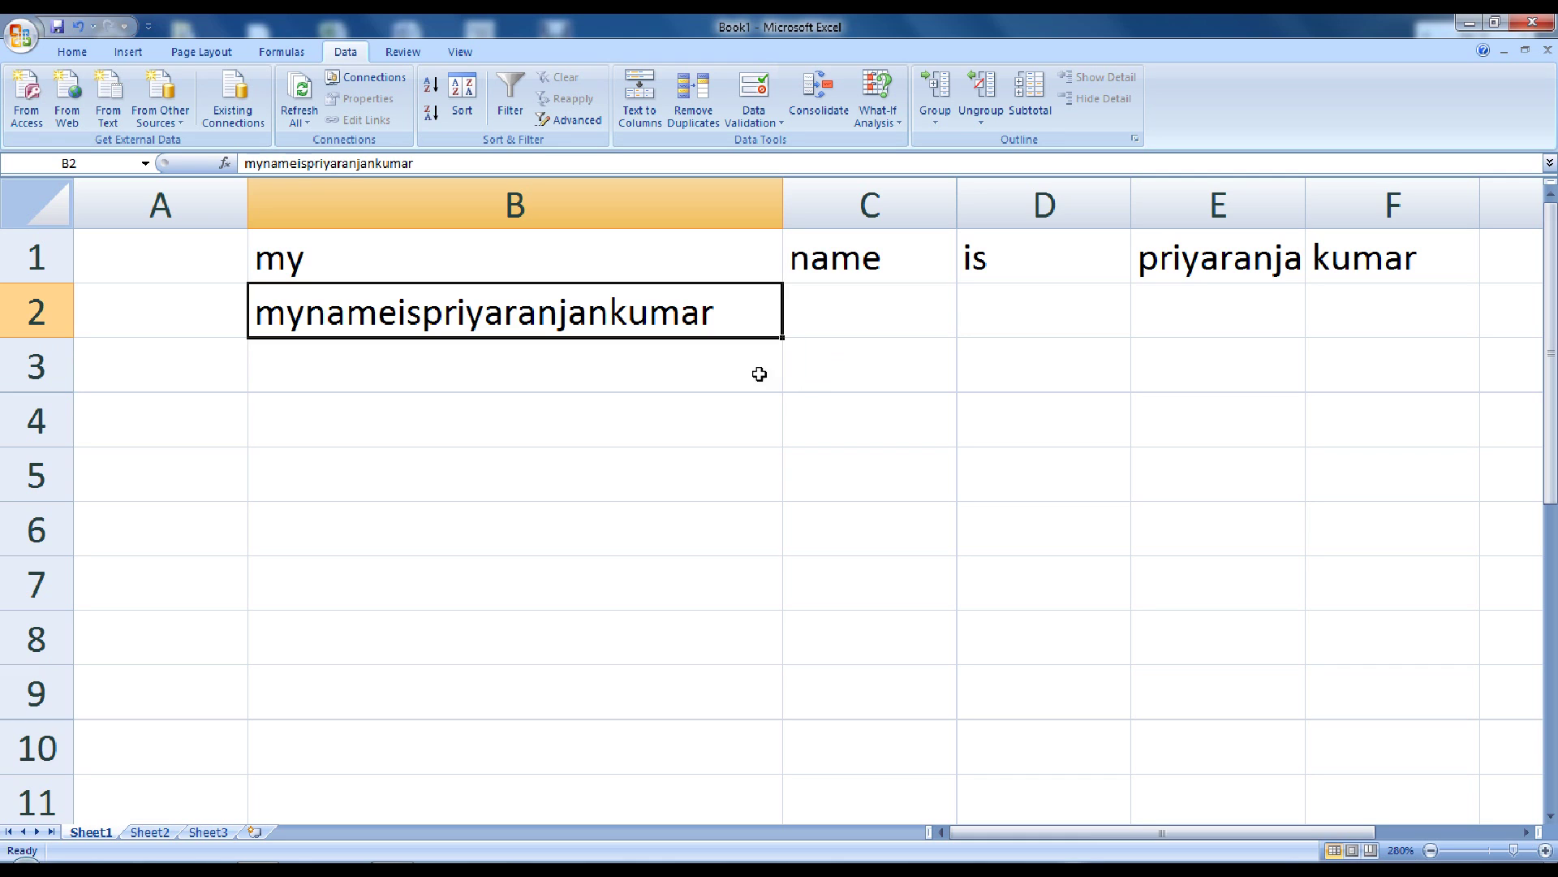
left_click(816, 376)
left_click(643, 121)
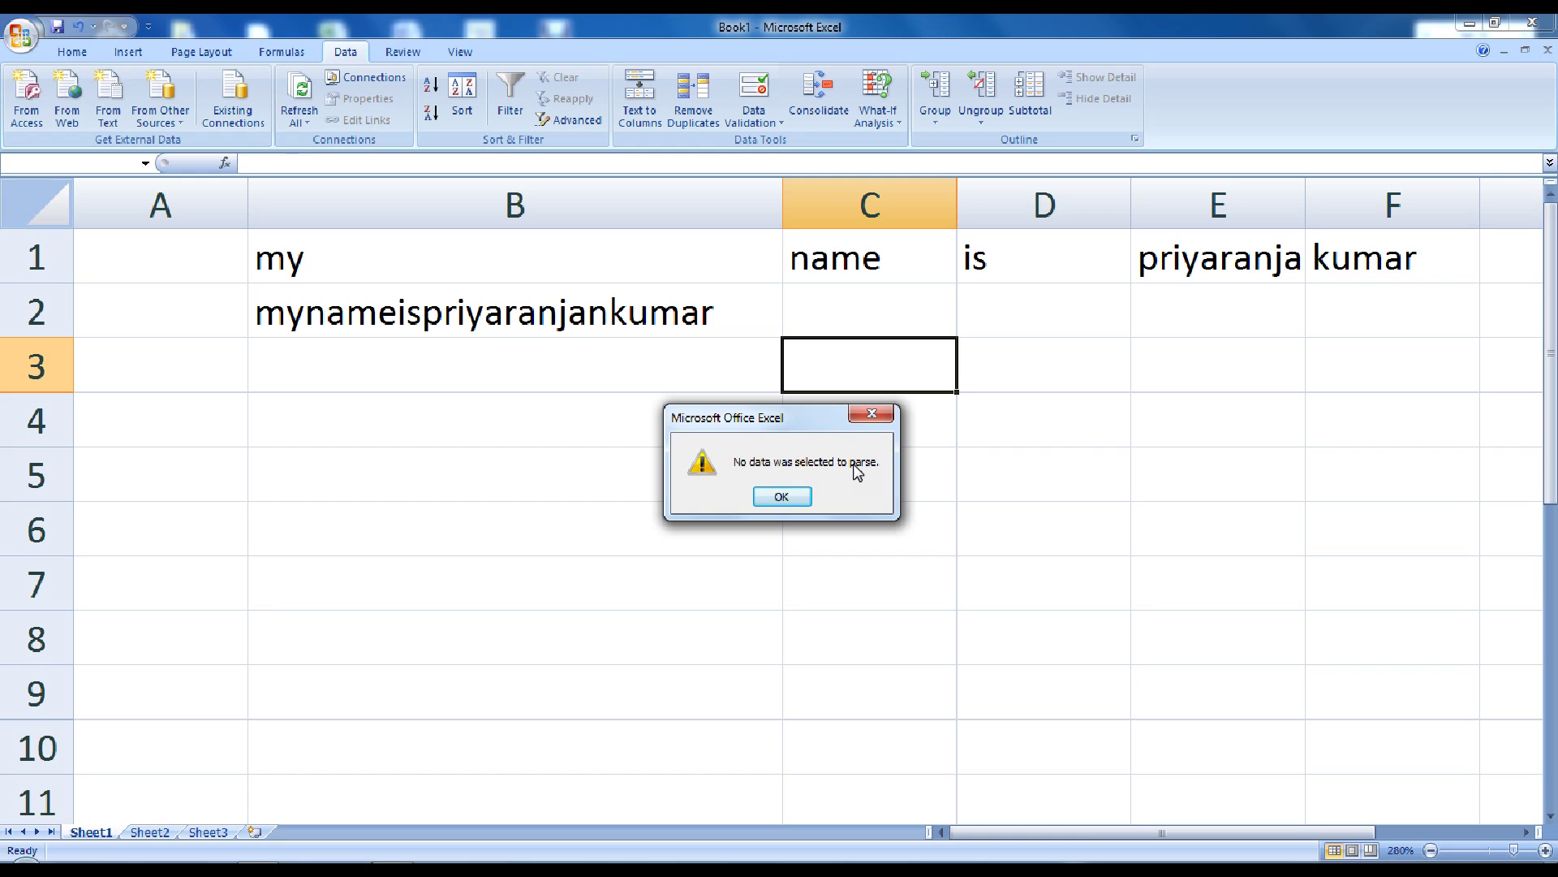
left_click(863, 407)
left_click(557, 333)
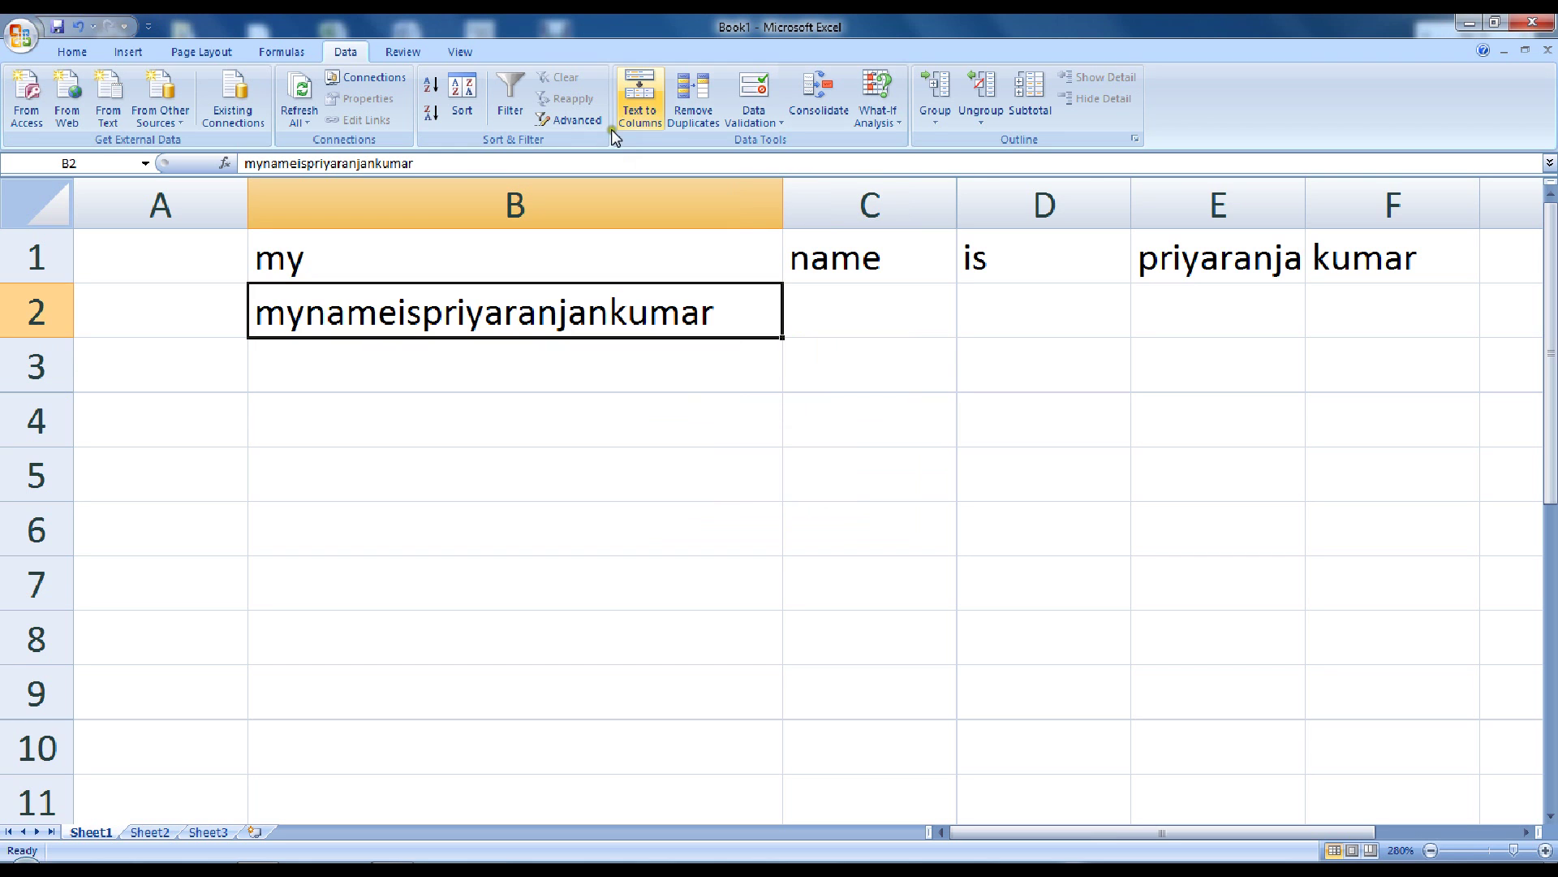
Step: Launch Text to Columns for B2, choose Fixed width, and continue to the break settings
left_click(640, 96)
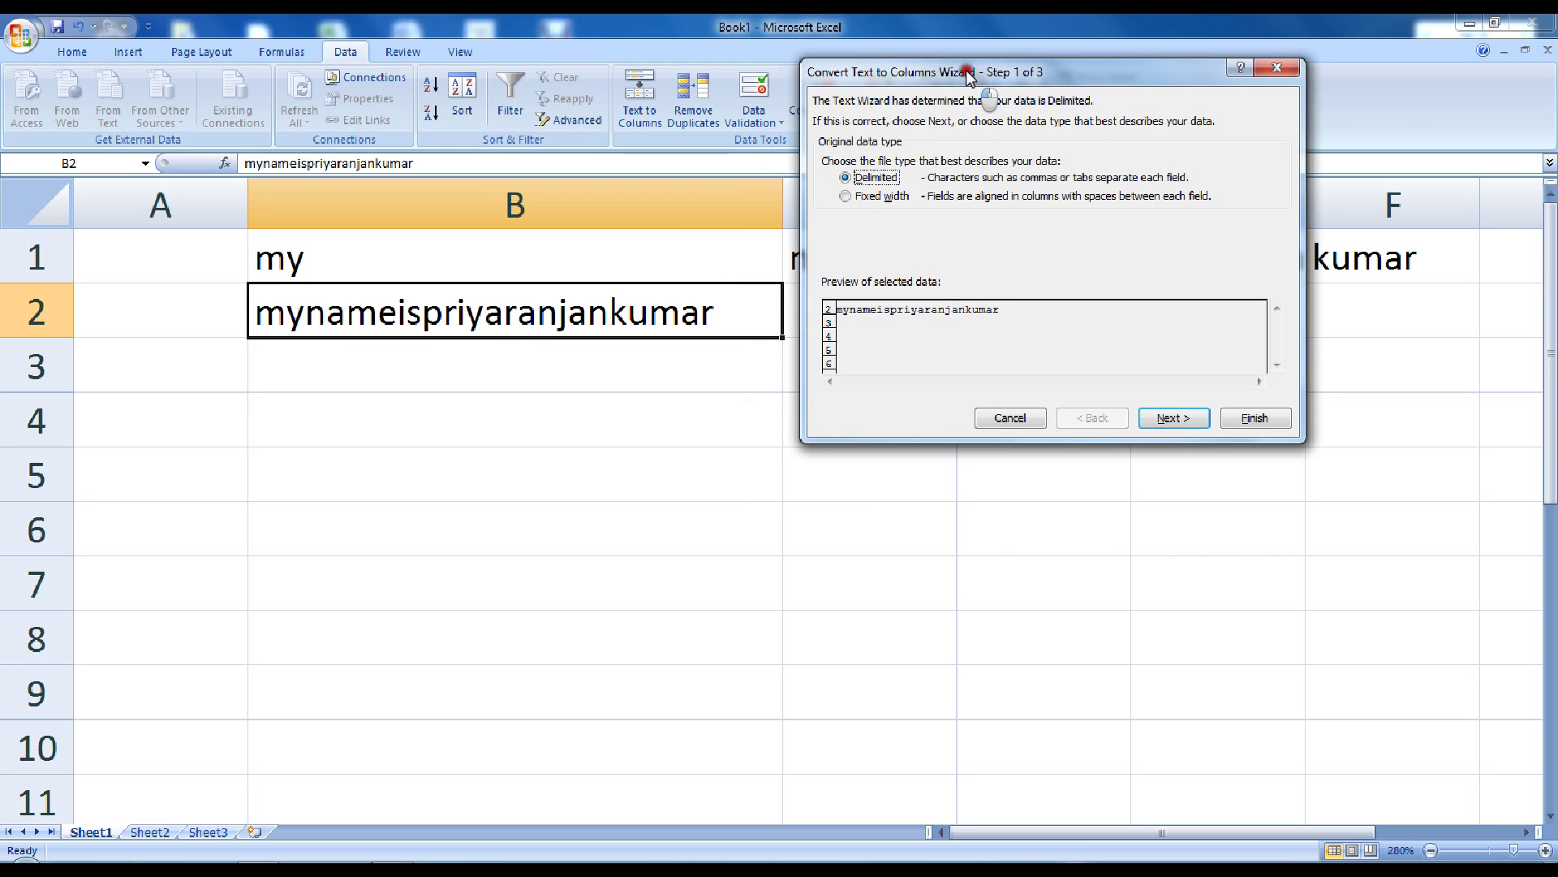
left_click_drag(968, 76, 968, 311)
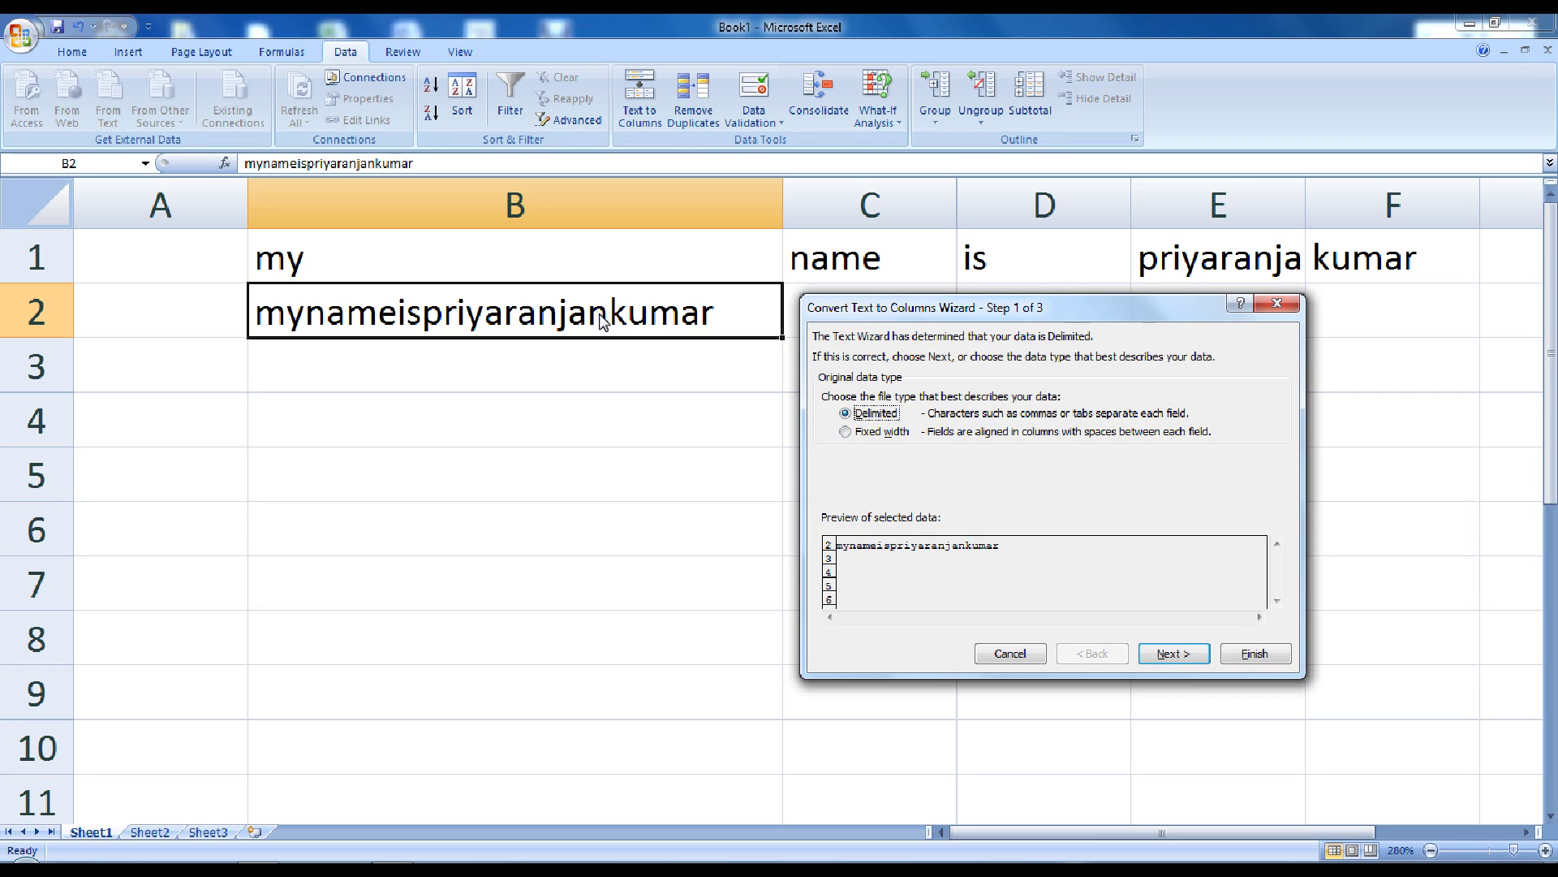
left_click(846, 432)
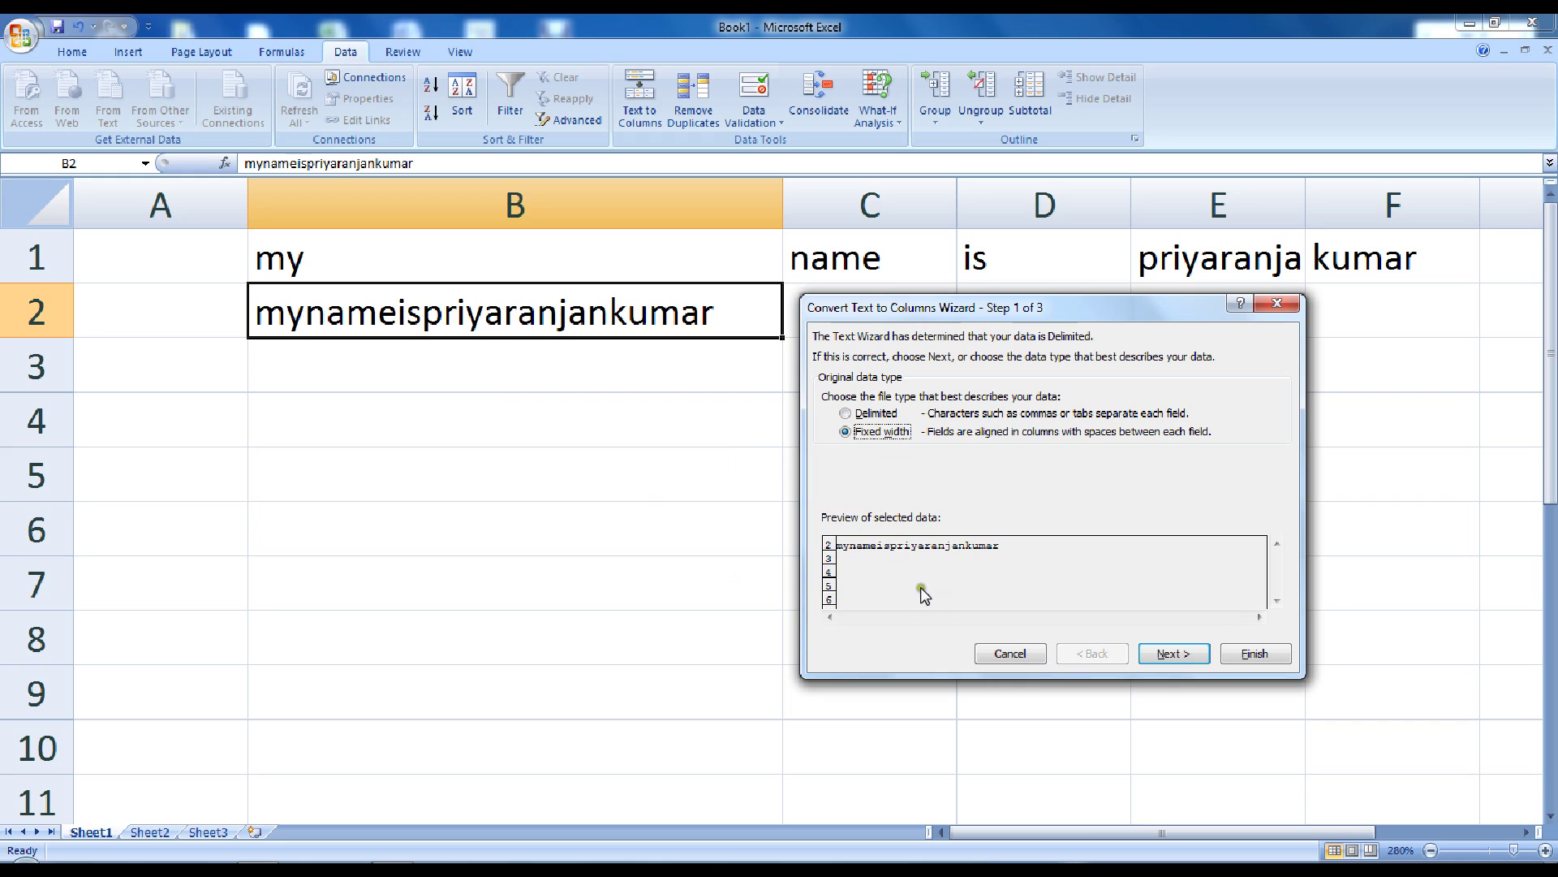
left_click(1165, 654)
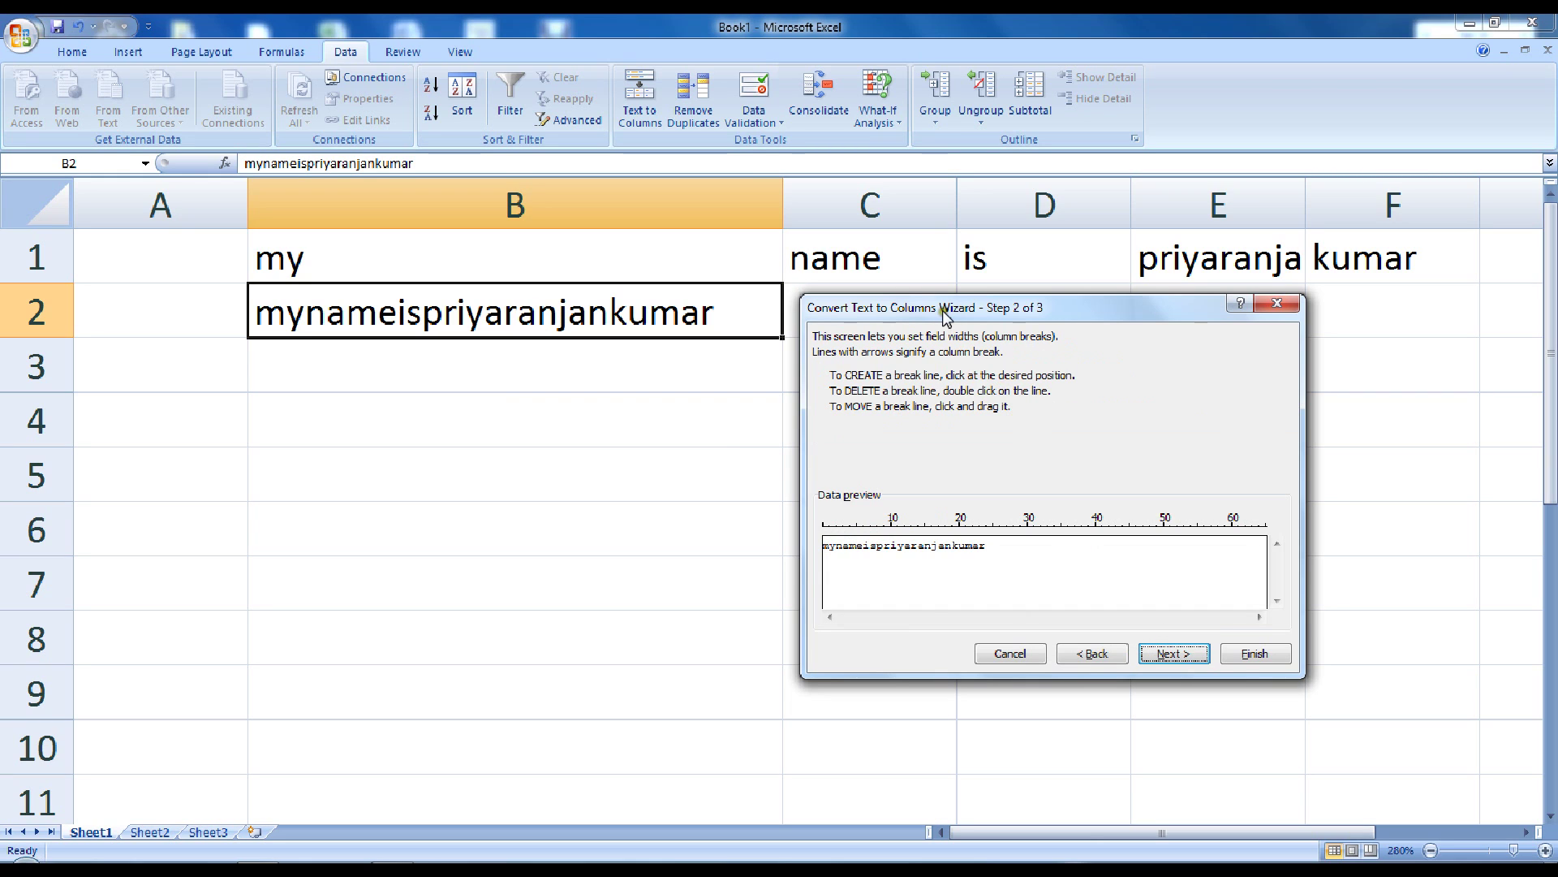
Step: Add four break lines in the preview between my, name, is and the name parts, then advance
left_click_drag(946, 312, 972, 191)
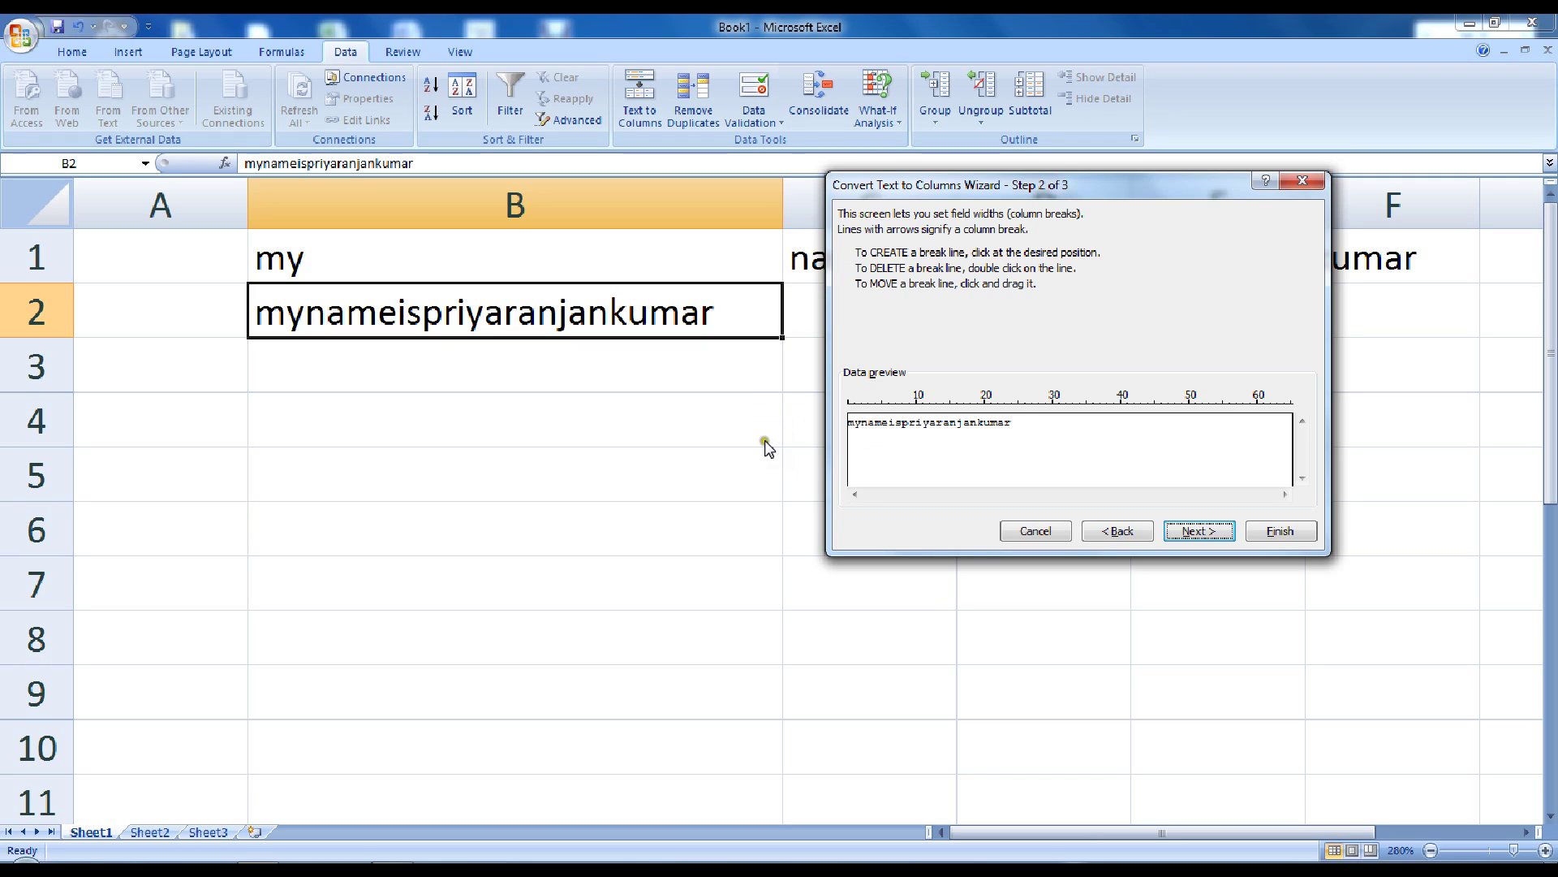
left_click(864, 437)
left_click(857, 426)
left_click(861, 423)
left_click(860, 423)
left_click(861, 423)
left_click(872, 424)
left_click(890, 423)
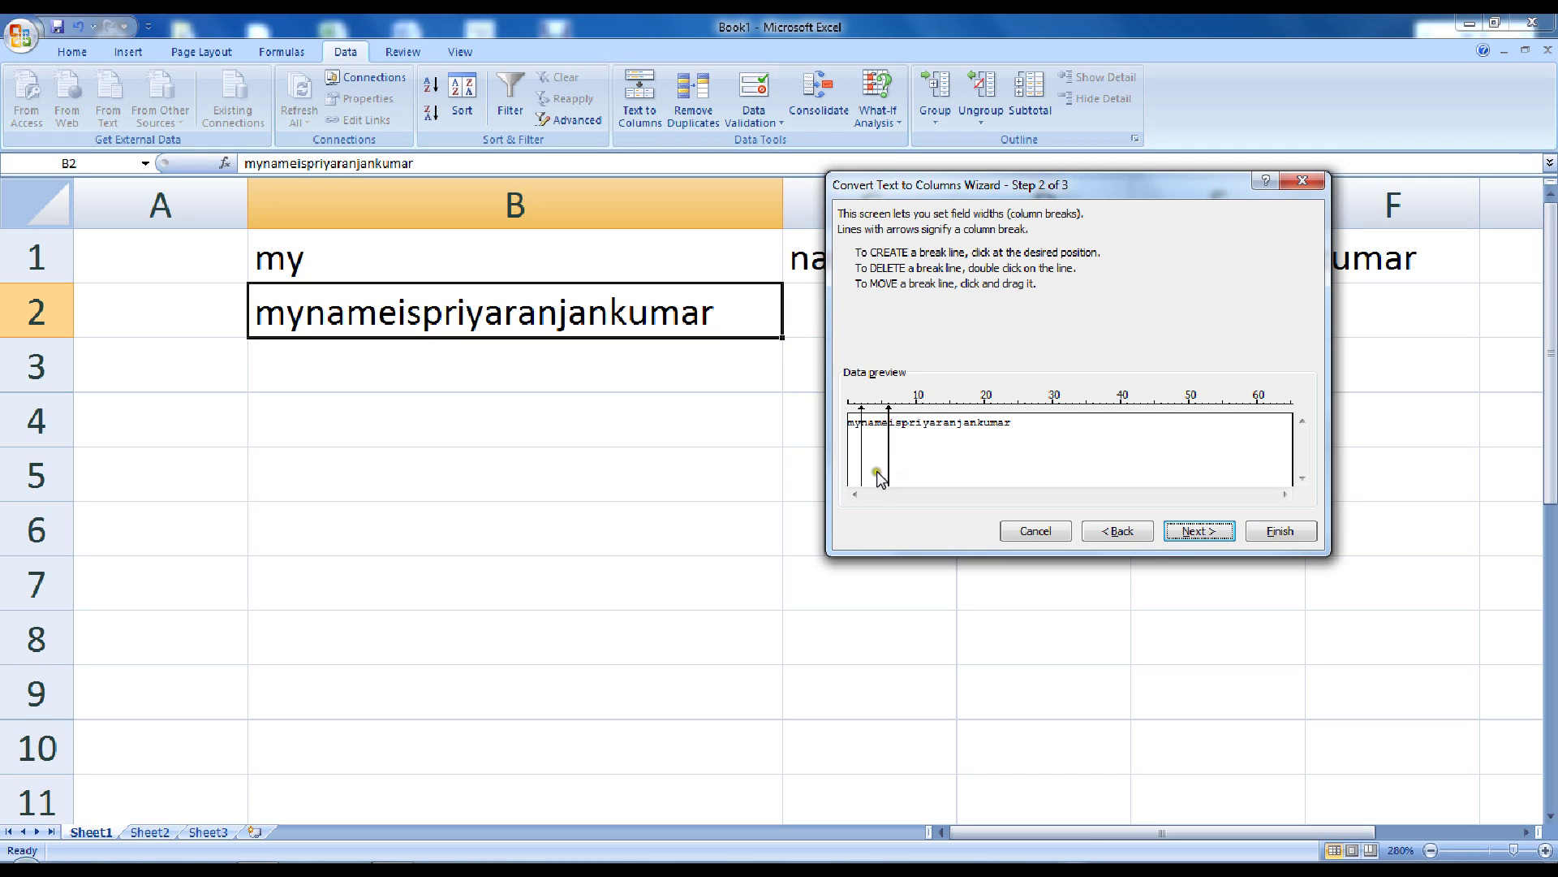
left_click(901, 422)
left_click(978, 429)
left_click(1198, 530)
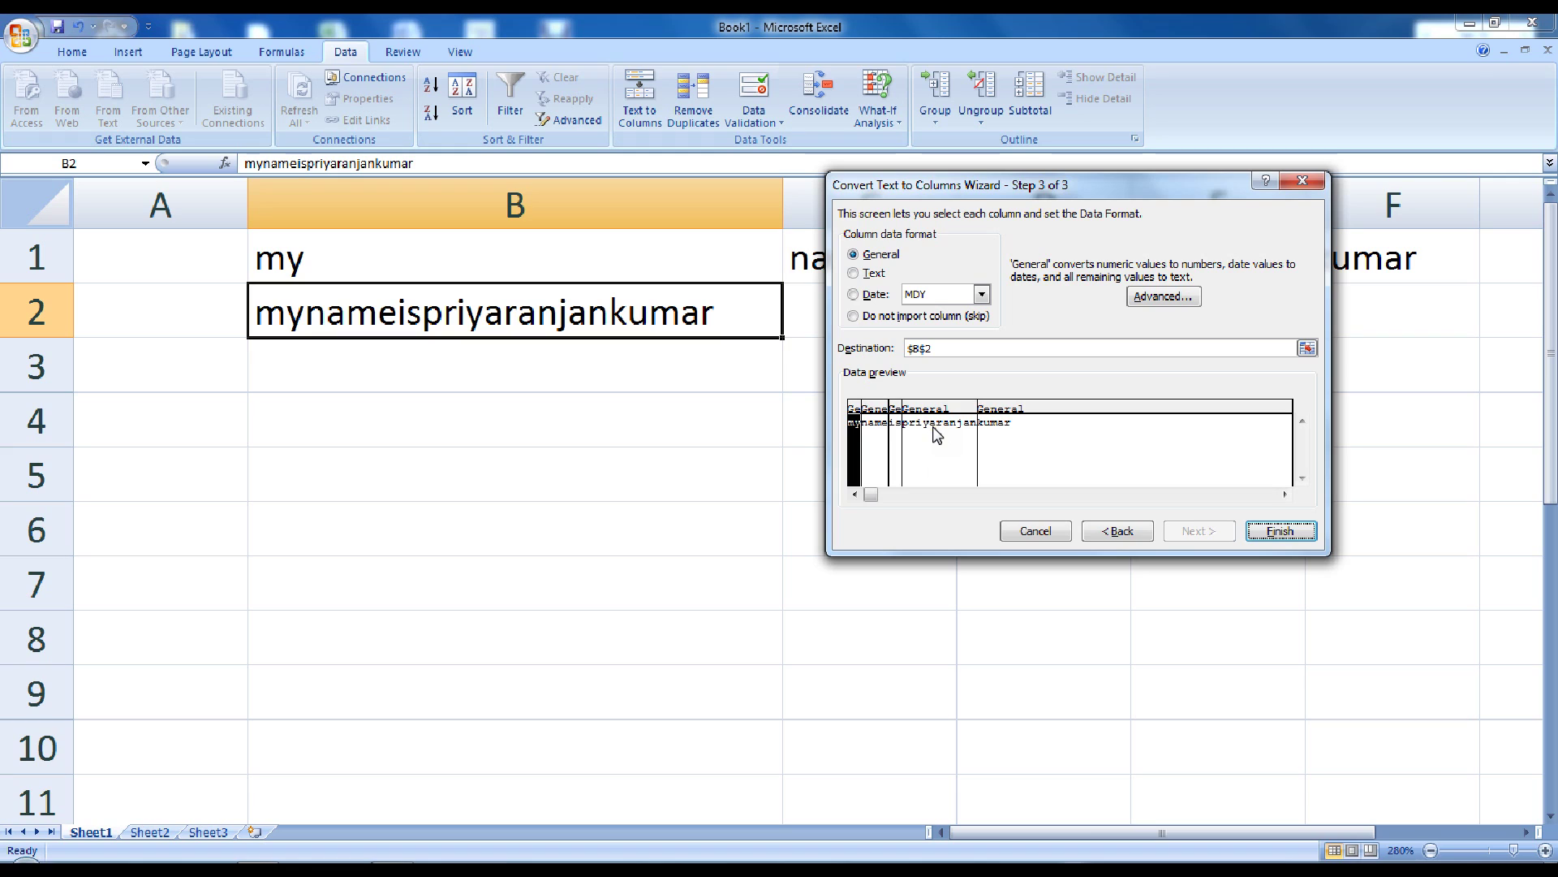
Step: Check the preview columns' General format and finish, splitting B2 into five words across B2:F2
left_click(951, 449)
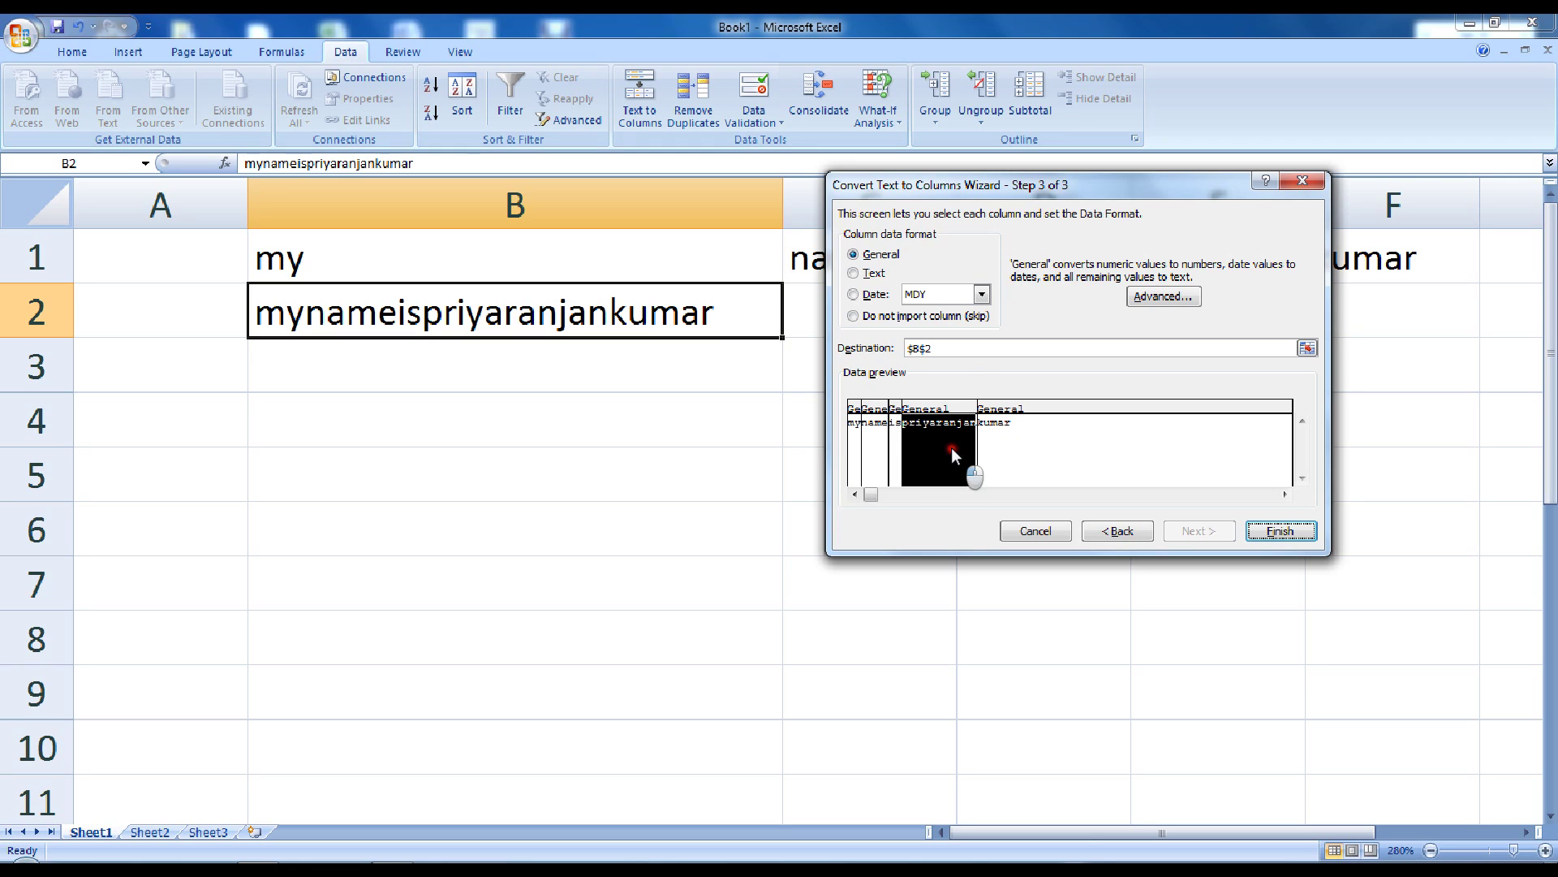
left_click(872, 450)
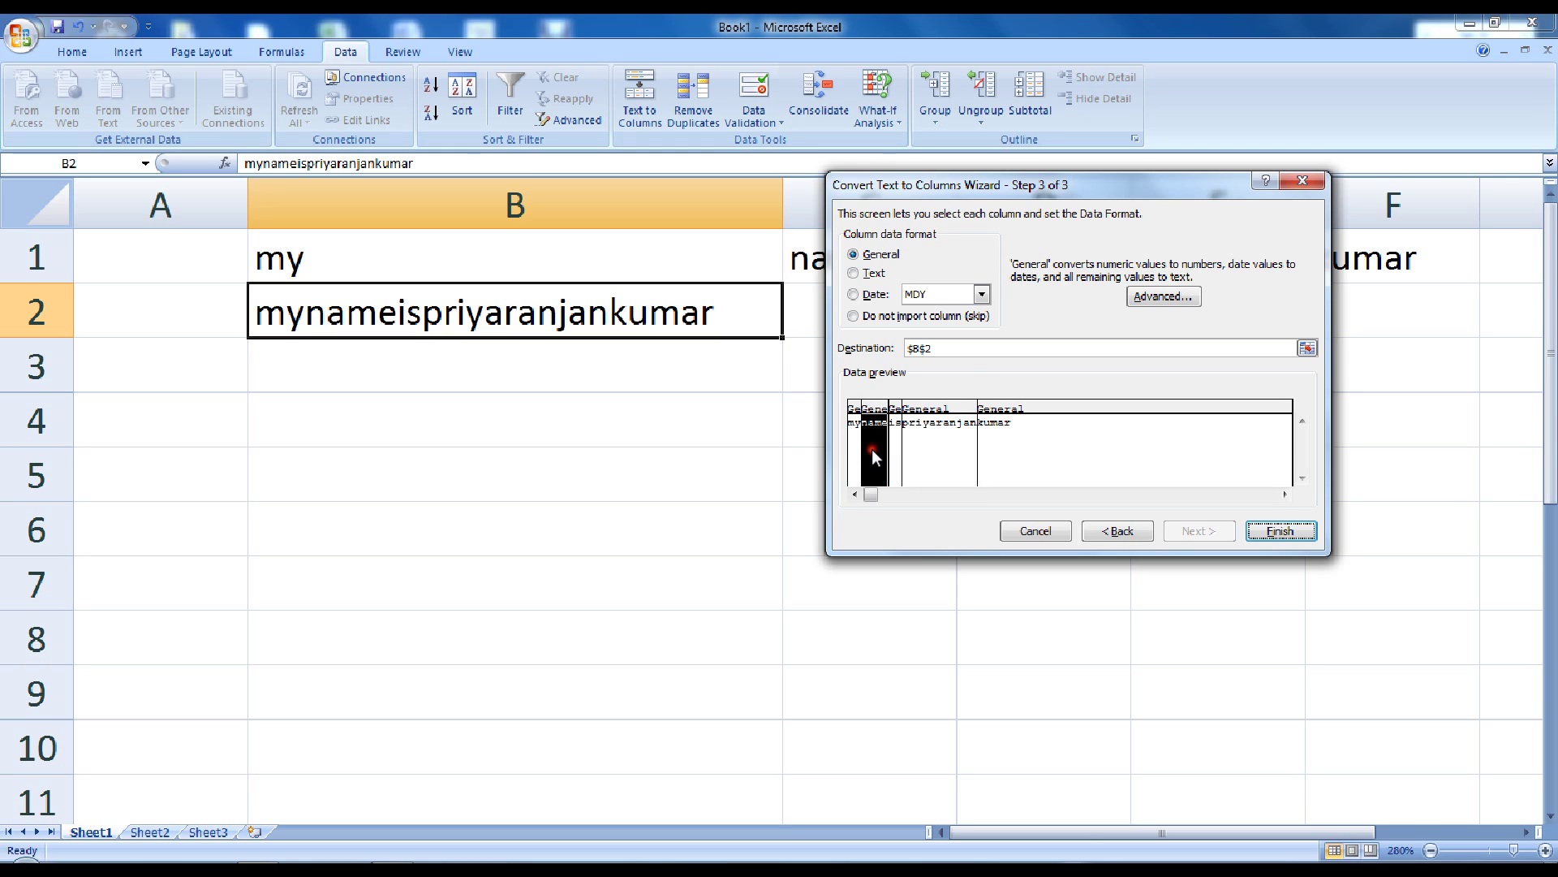
left_click(854, 453)
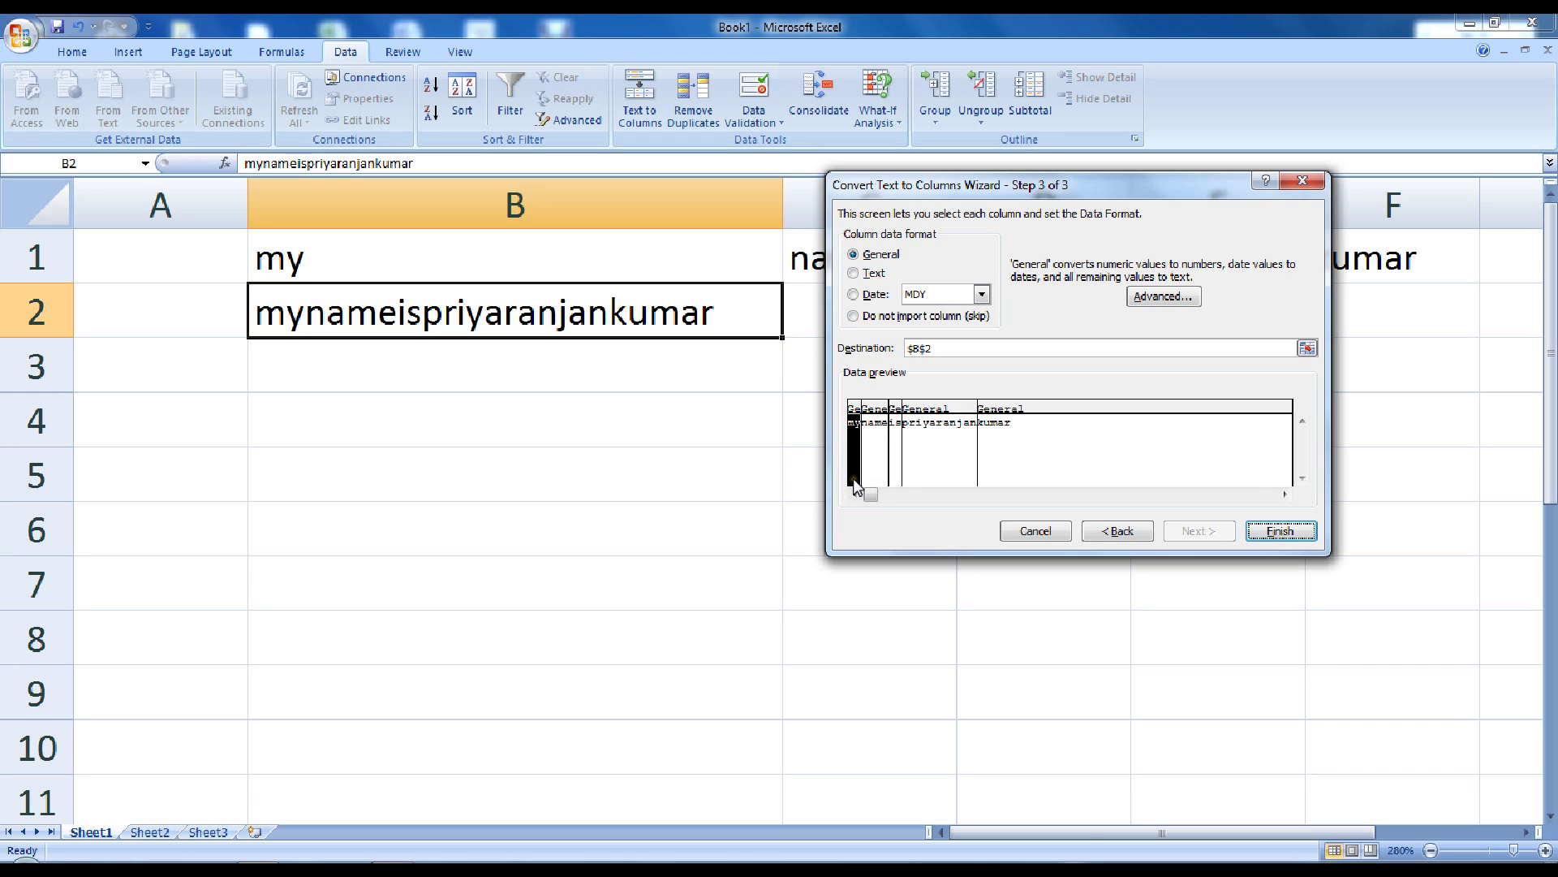
left_click(1281, 531)
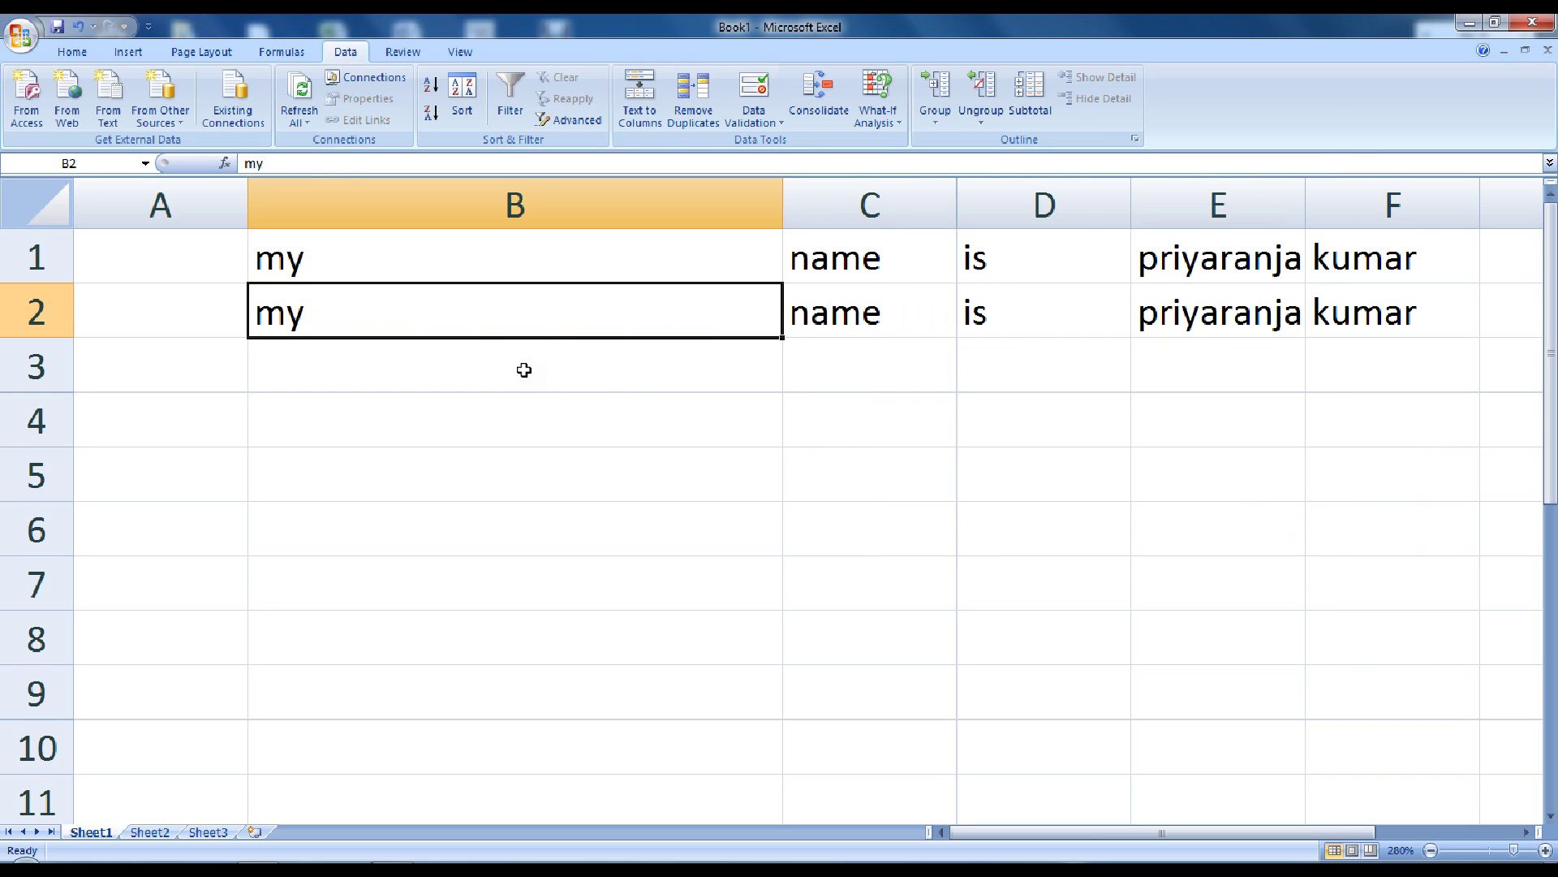
Step: Check the words in C2–F2, then AutoFit column E wider and column B narrower
left_click(530, 315)
left_click(857, 317)
left_click(998, 319)
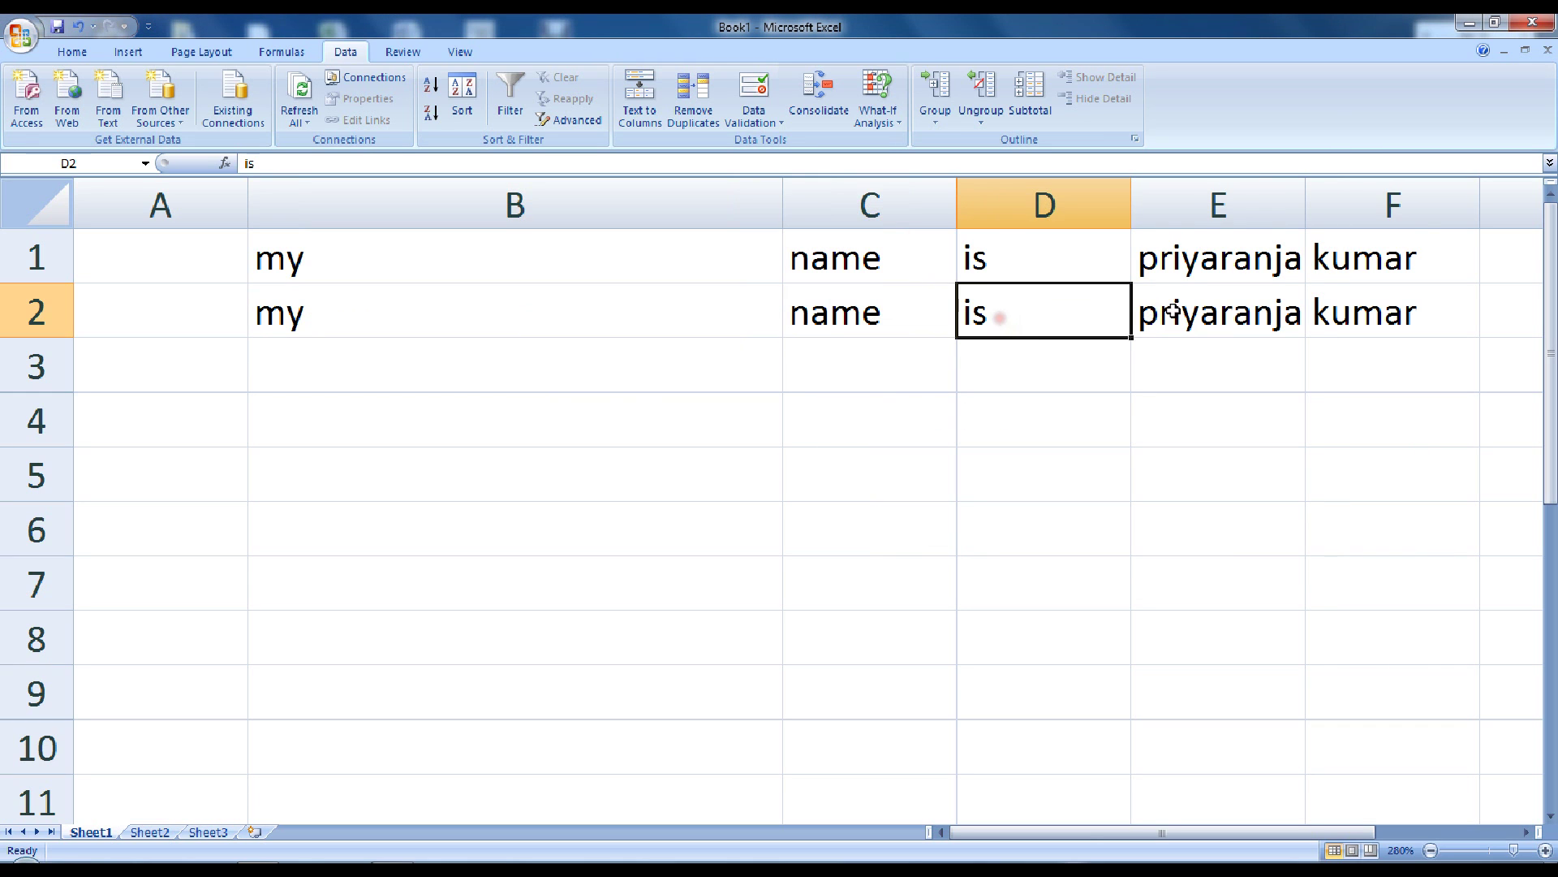
left_click(1235, 304)
left_click(1366, 313)
double_click(1305, 202)
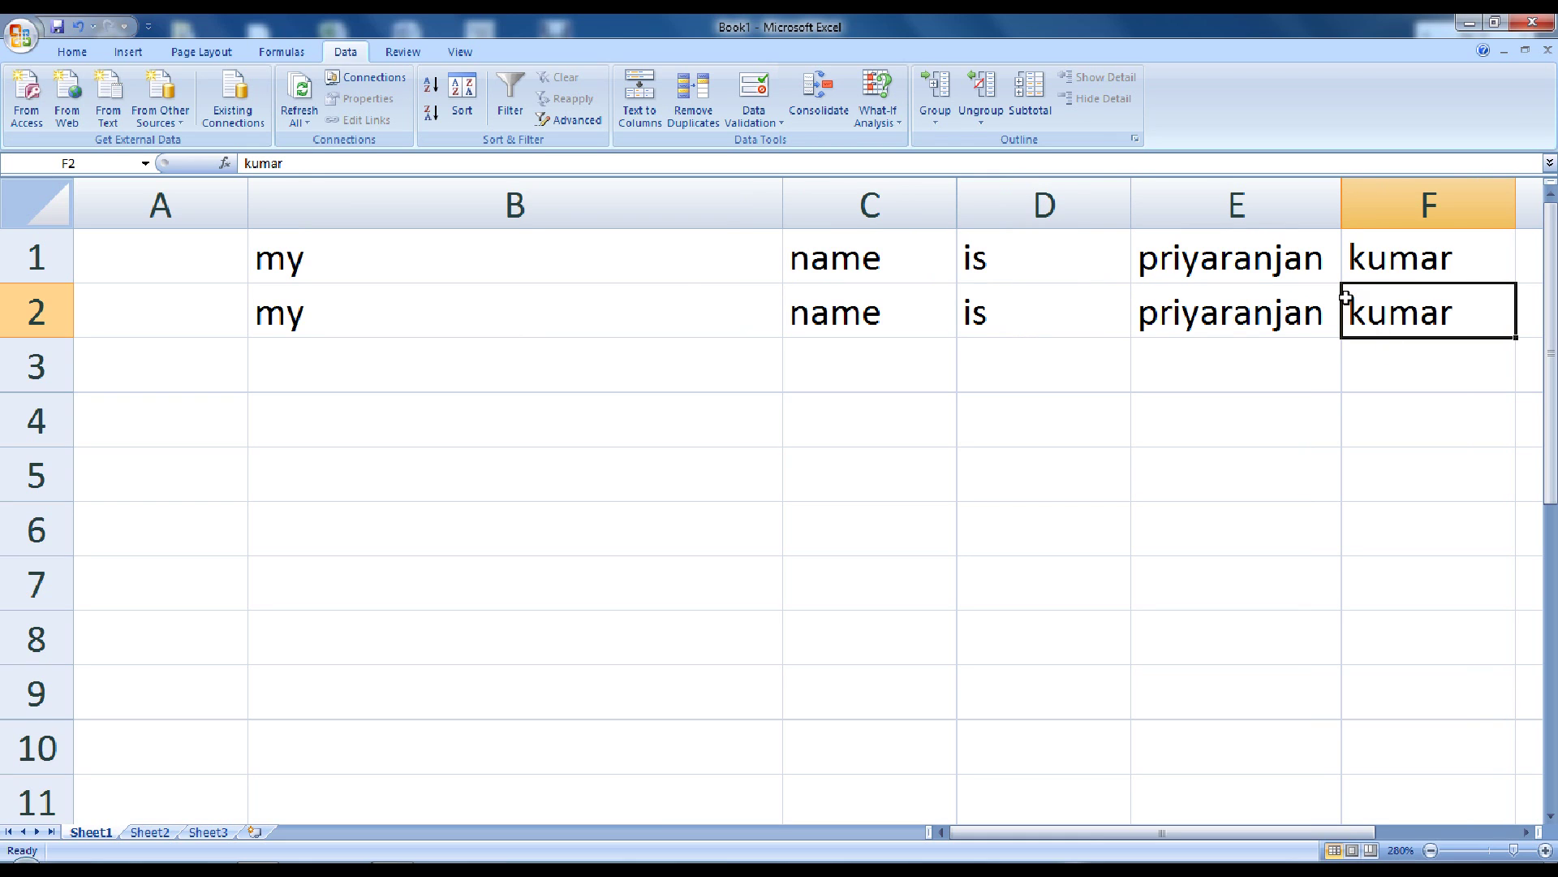
double_click(783, 194)
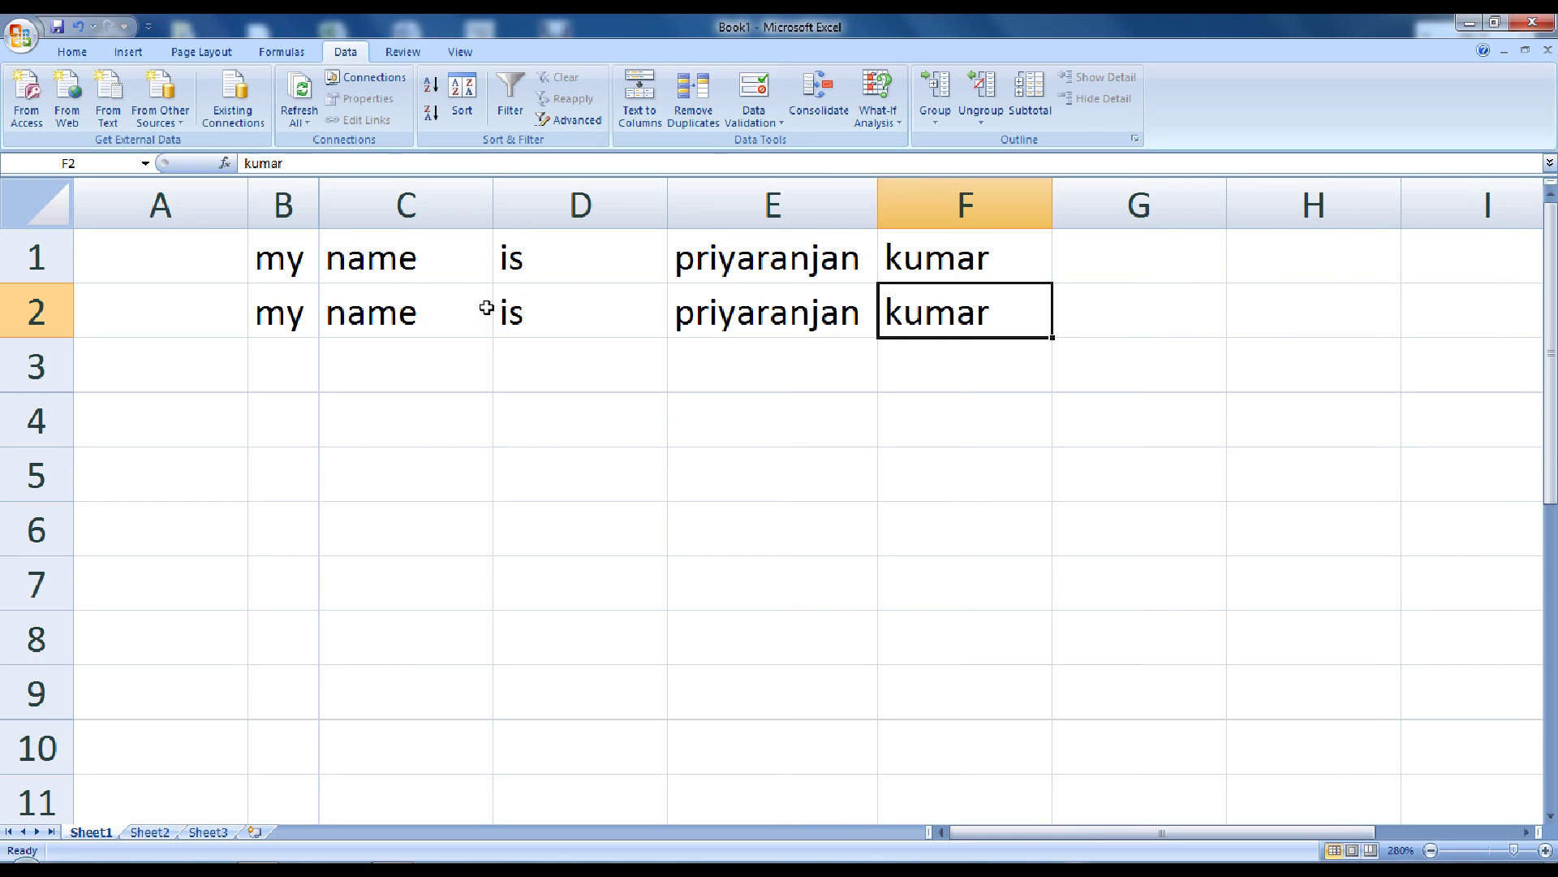